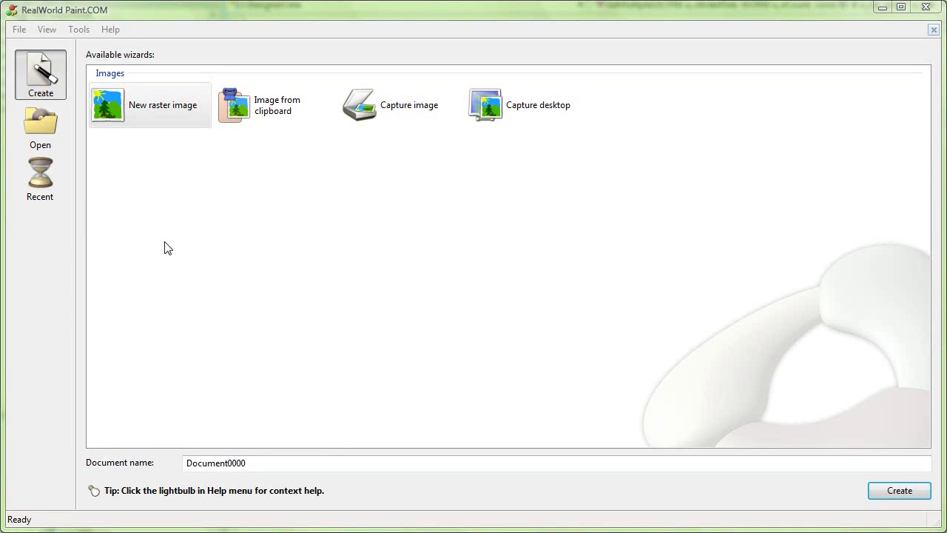
Start a new raster image with width 800 and height 600 pixels.
double_click(152, 110)
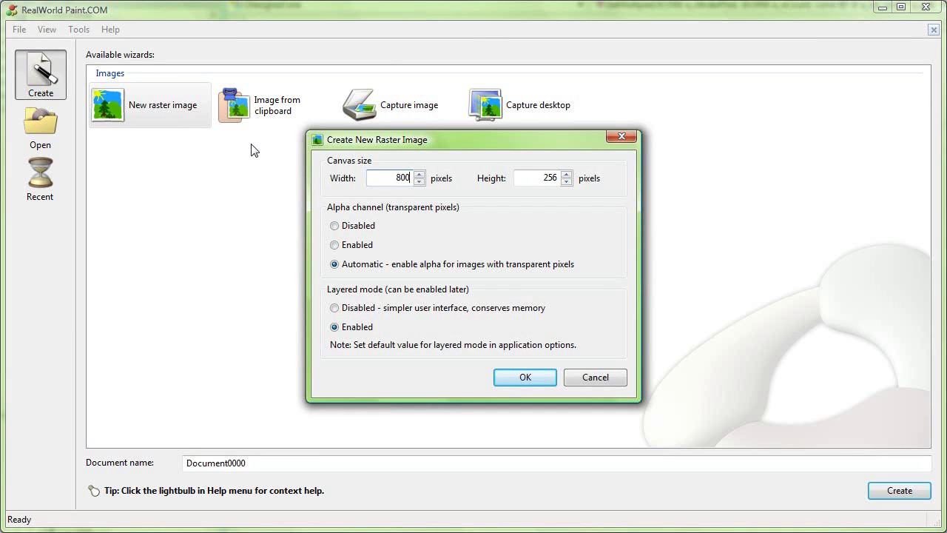
key("Tab")
Create the 800 × 600 image and place a text box with a solid blue fill.
left_click(522, 376)
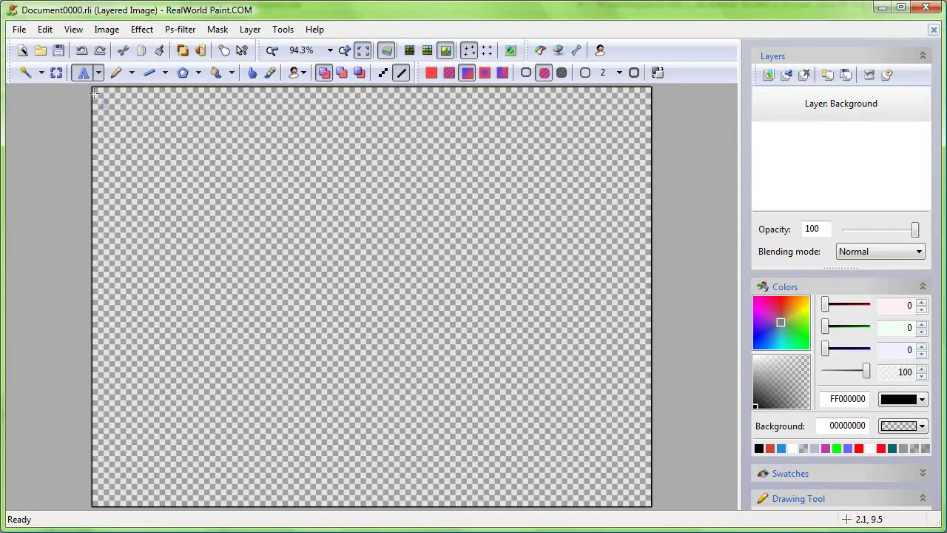
left_click(116, 73)
left_click(83, 72)
left_click(330, 144)
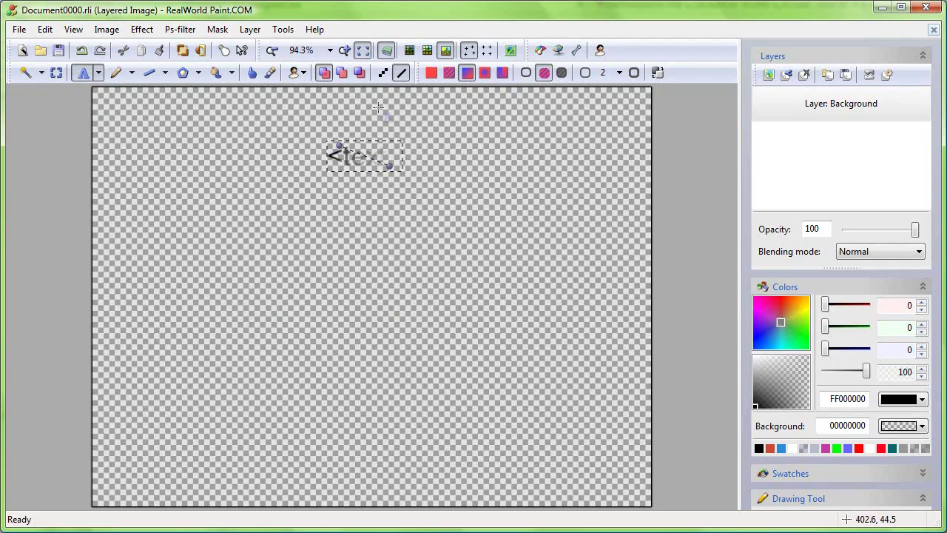
left_click(432, 74)
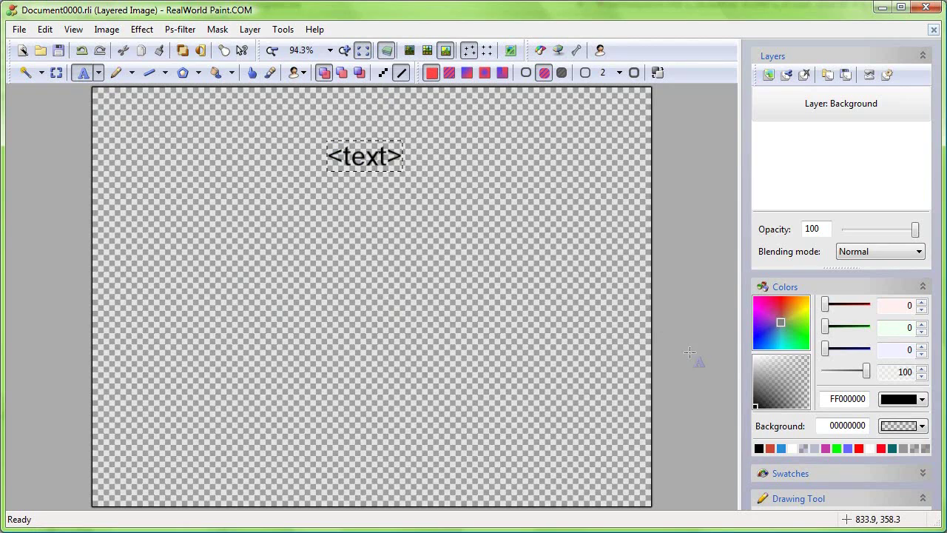
left_click(770, 328)
left_click(770, 331)
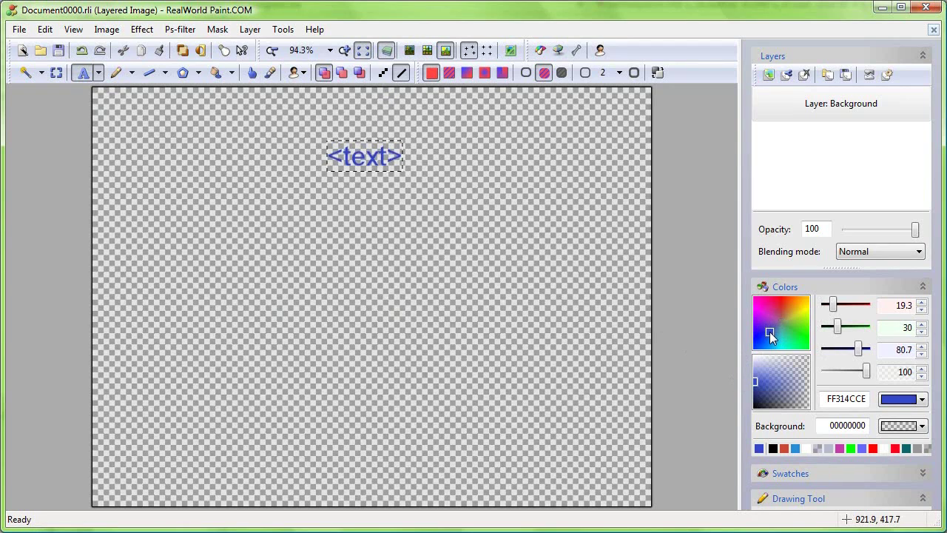
left_click_drag(742, 448, 737, 233)
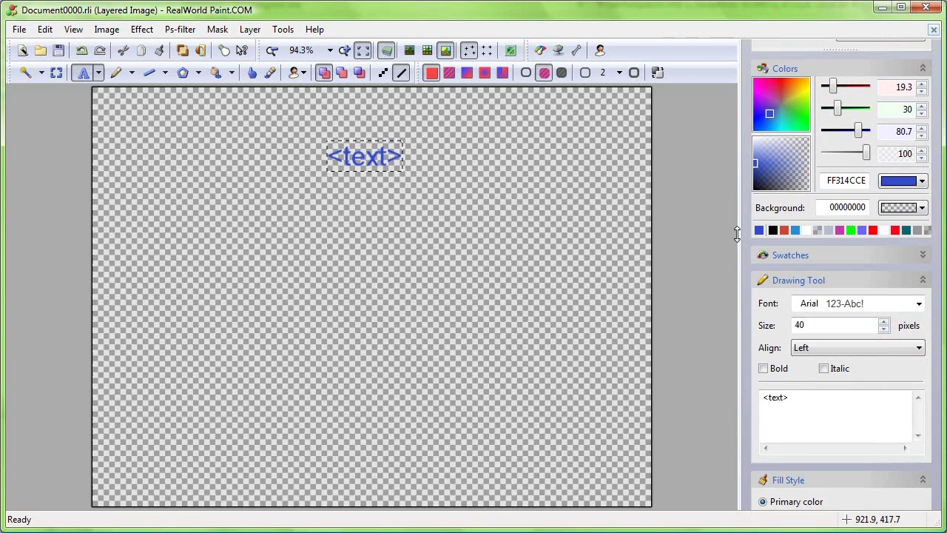
scroll(762, 296, "down", 1)
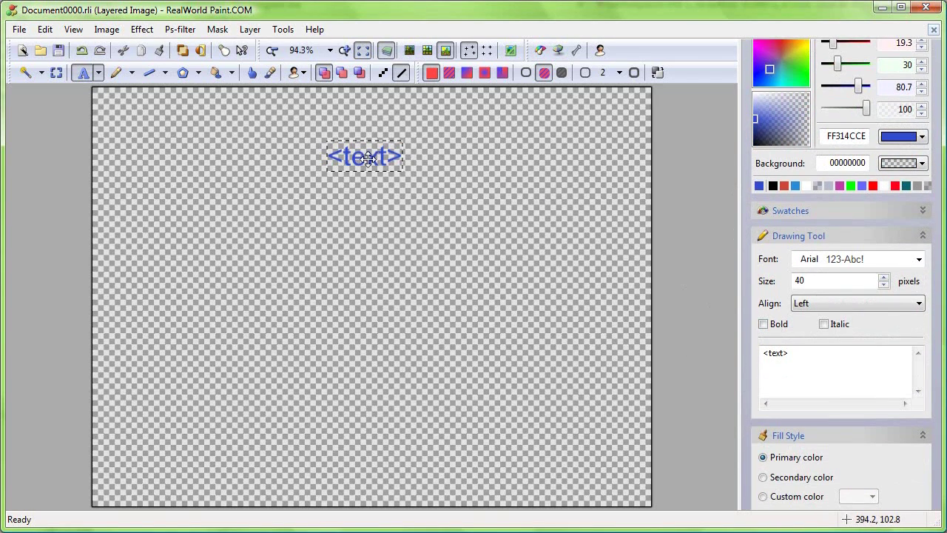
Replace the placeholder text with 'RealWorld' and 'Designer' on two lines.
key("BackSpace")
key("BackSpace")
key("BackSpace")
key("BackSpace")
key("BackSpace")
key("BackSpace")
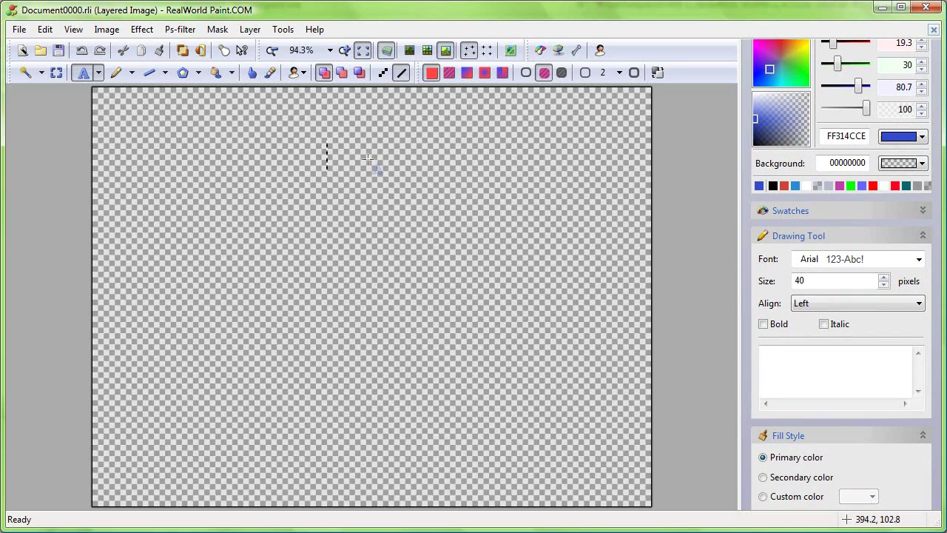
type("RealWorld")
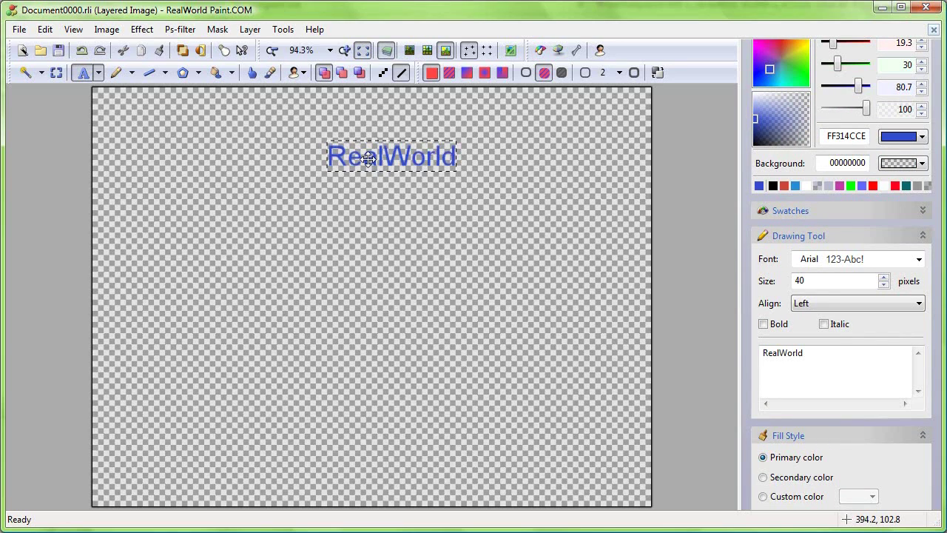
key("Return")
type("Designer")
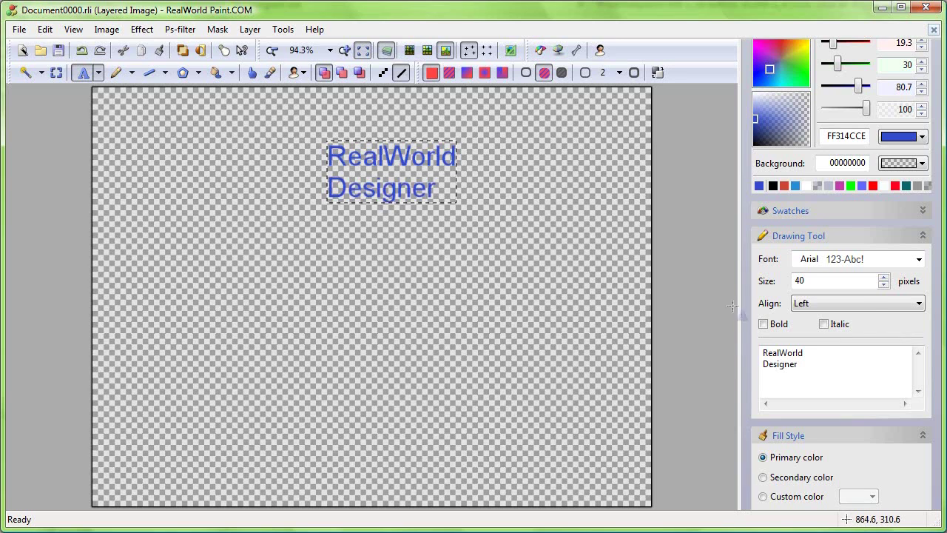
Make the text centred, bold, 90-pixel Tahoma and shift it up and left.
left_click(849, 307)
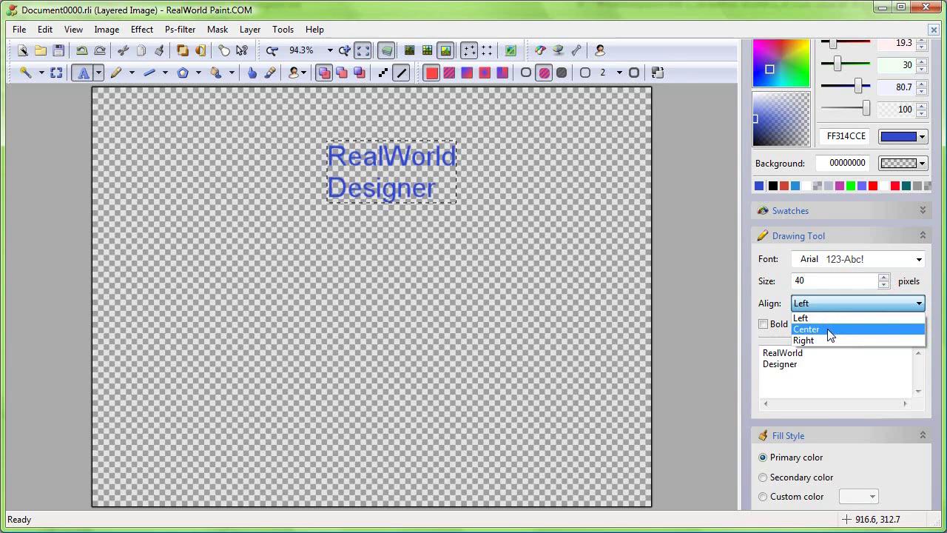
left_click(829, 331)
left_click(779, 325)
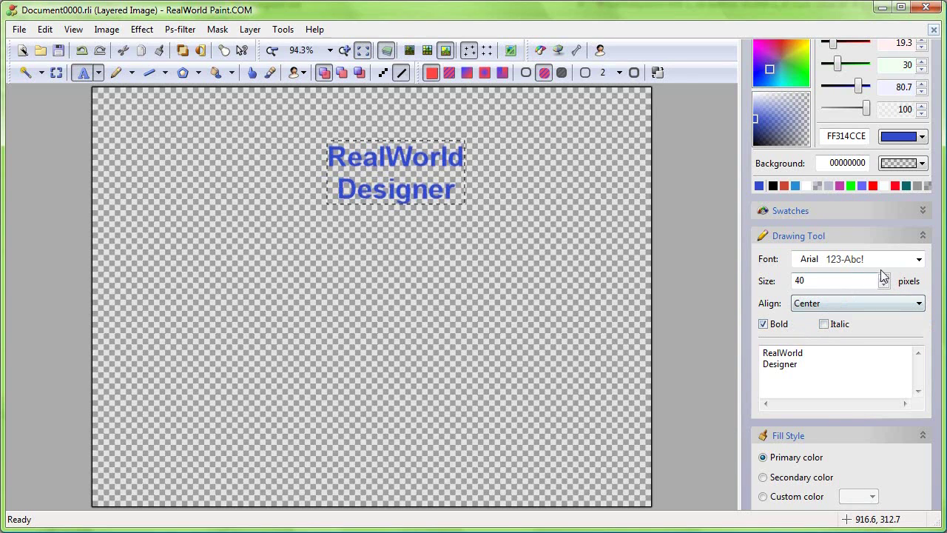
left_click(918, 260)
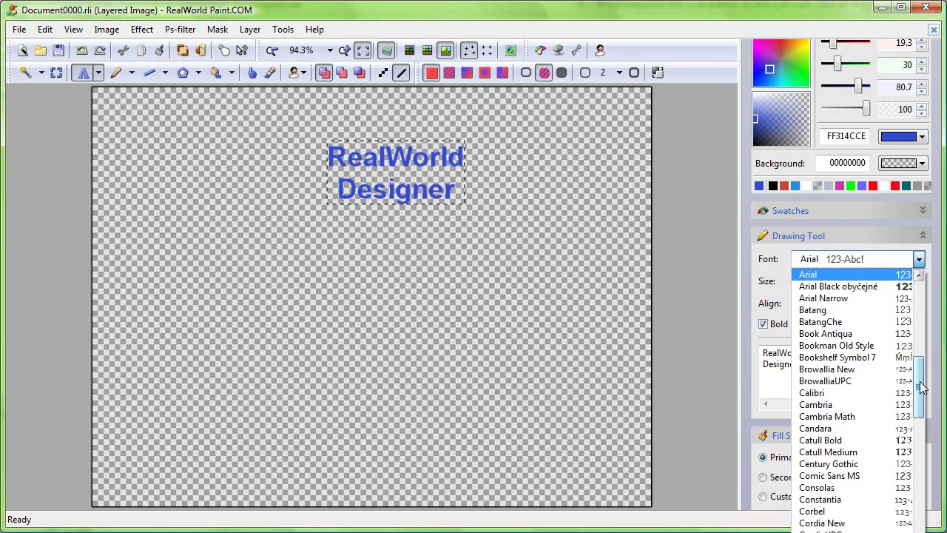
left_click_drag(919, 386, 936, 529)
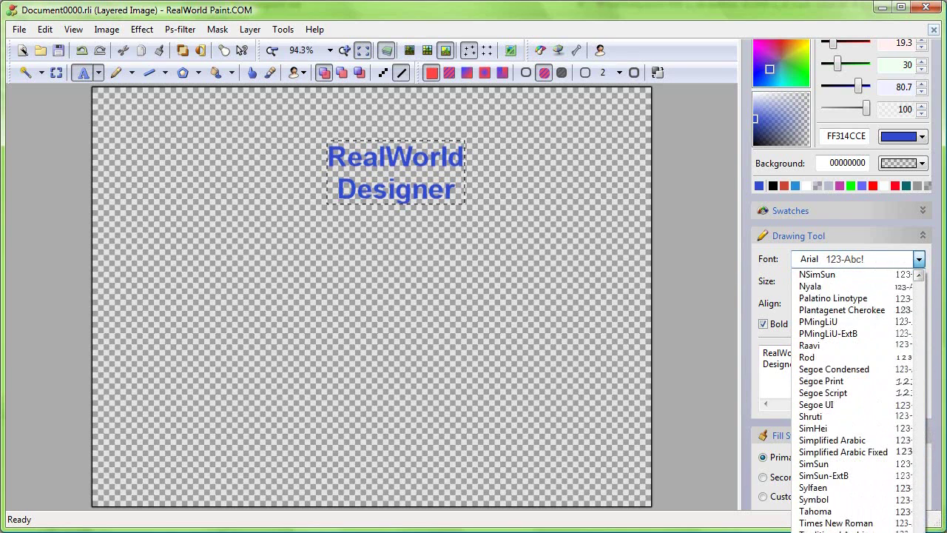
left_click(814, 511)
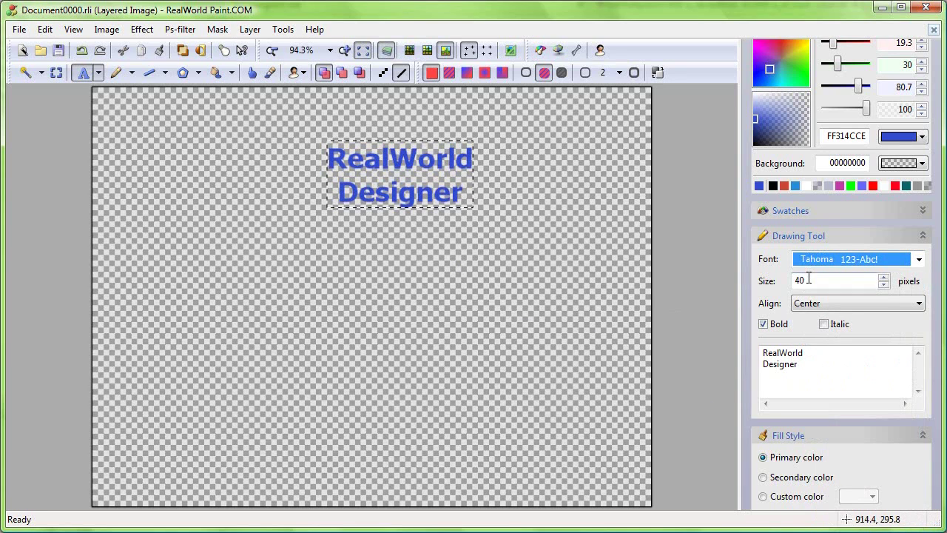
left_click_drag(806, 280, 782, 281)
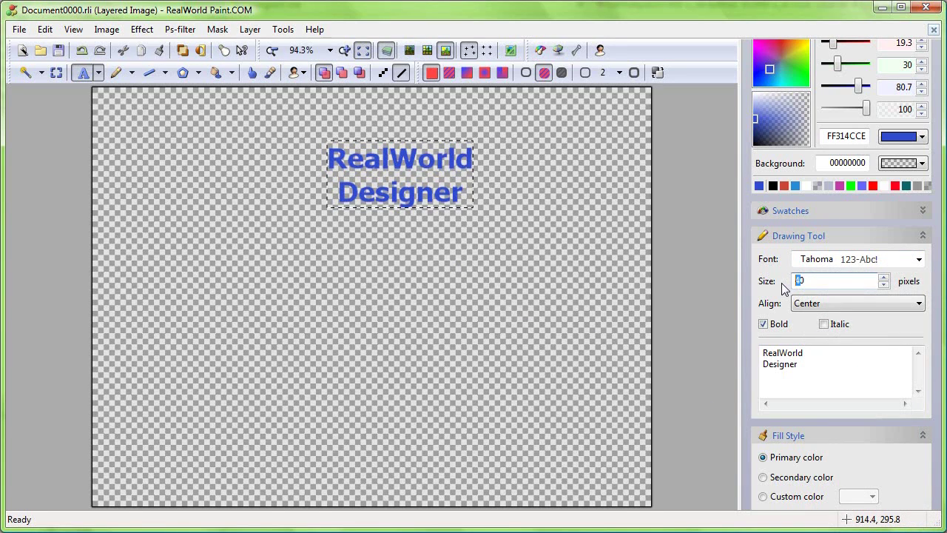
type("90")
left_click_drag(484, 185, 464, 172)
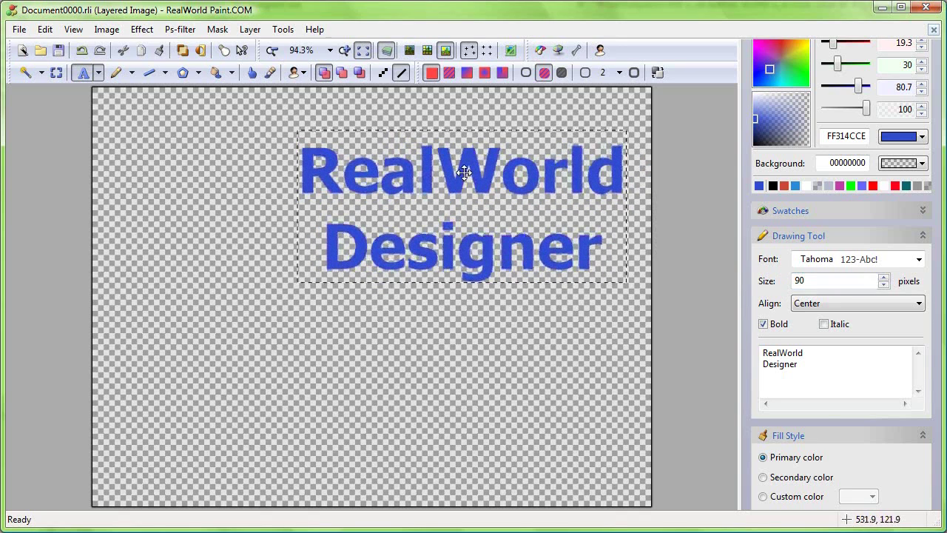
Apply the text to the image and add a Bevel with amount 10 and blur 7.
double_click(494, 246)
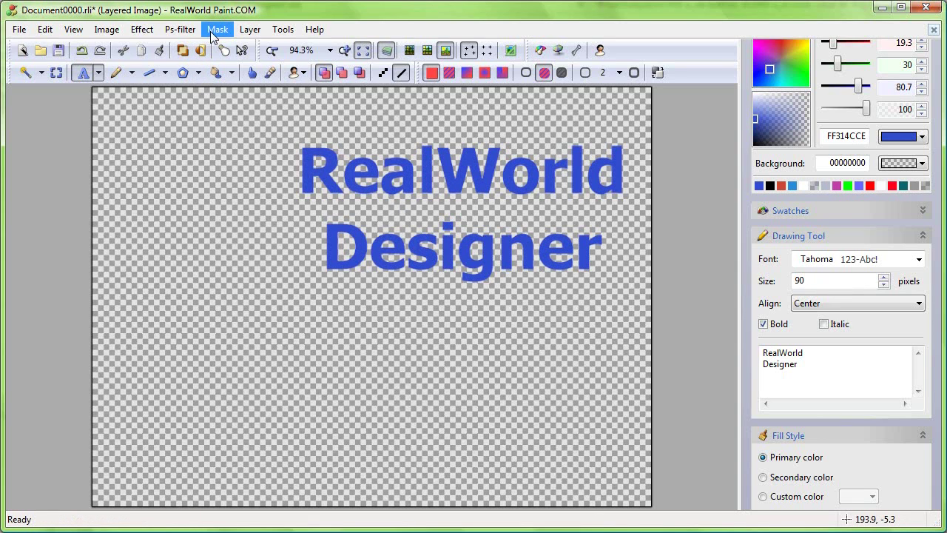
left_click(141, 32)
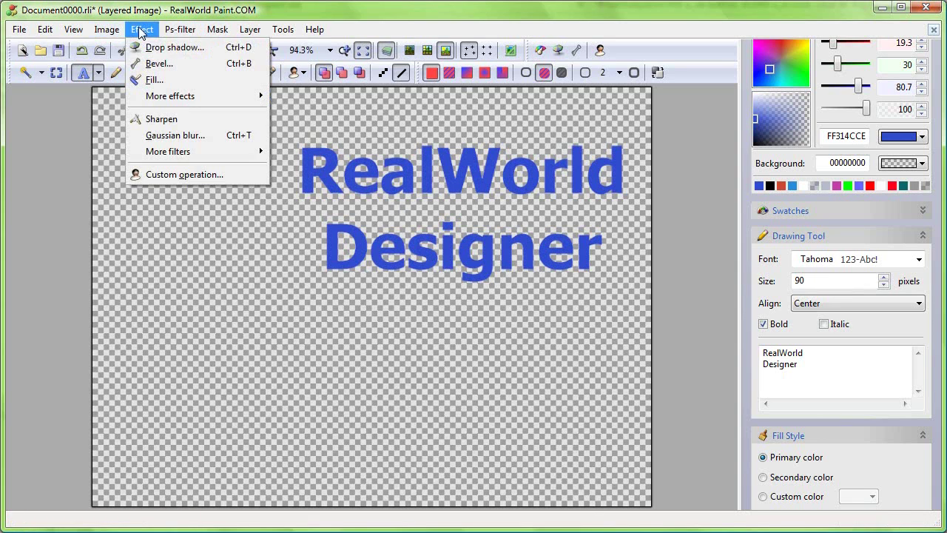
left_click(158, 65)
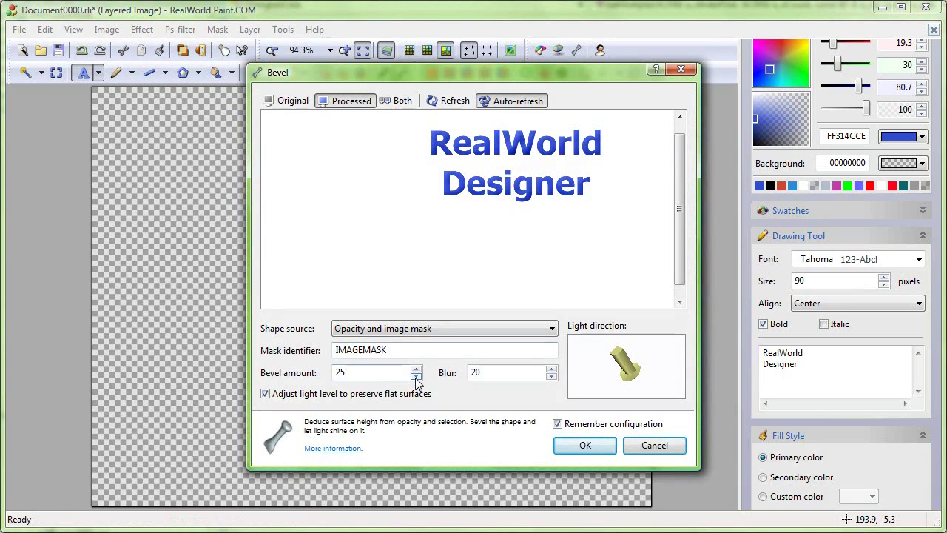
left_click(415, 376)
left_click(552, 376)
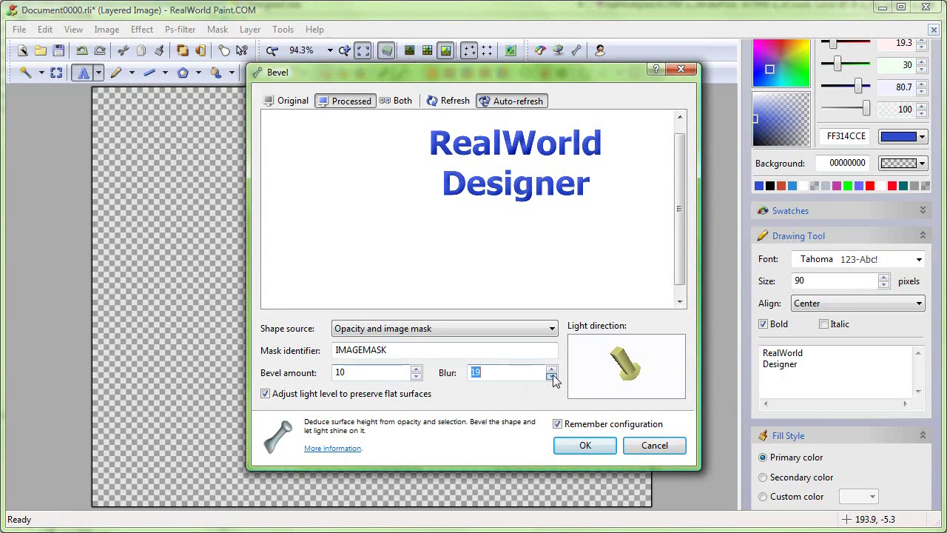
left_click(553, 375)
left_click(552, 376)
left_click(553, 376)
left_click(552, 376)
left_click(553, 376)
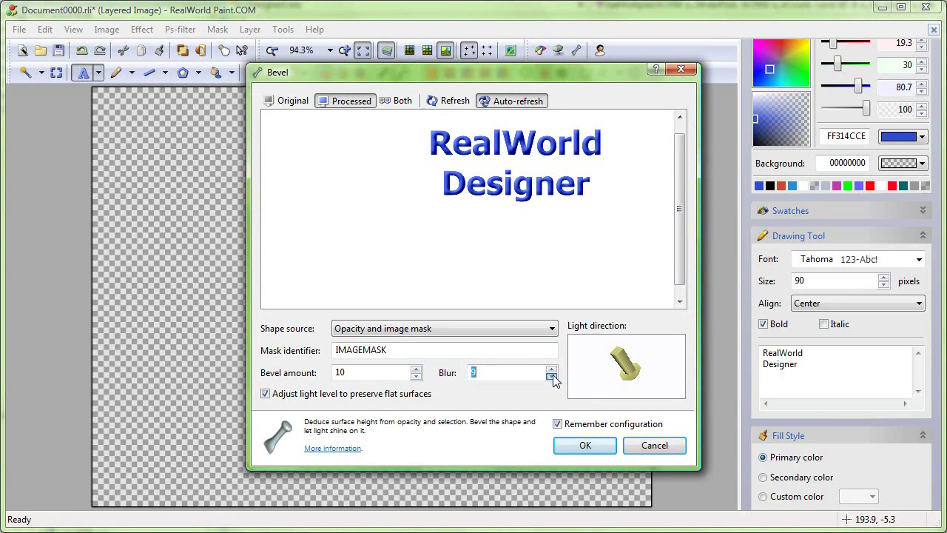
left_click(553, 375)
left_click(552, 376)
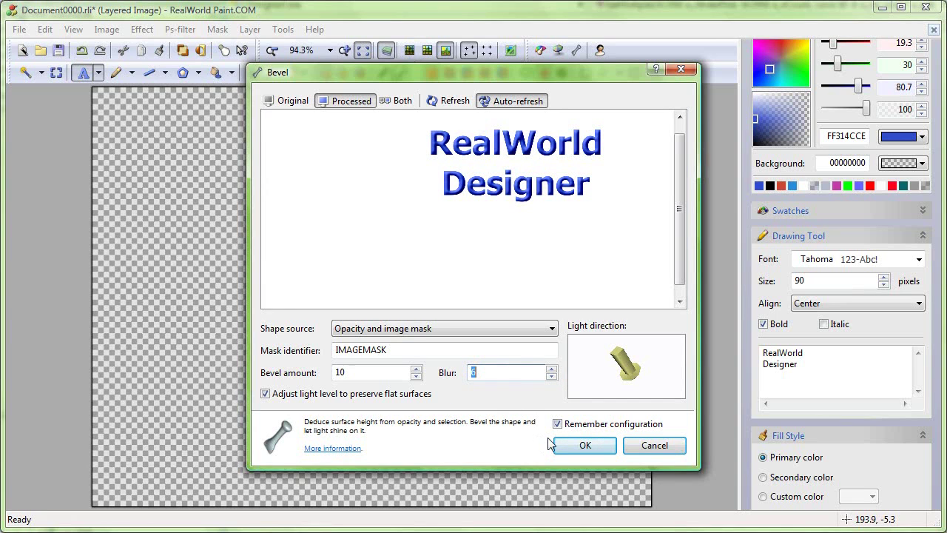
left_click(582, 445)
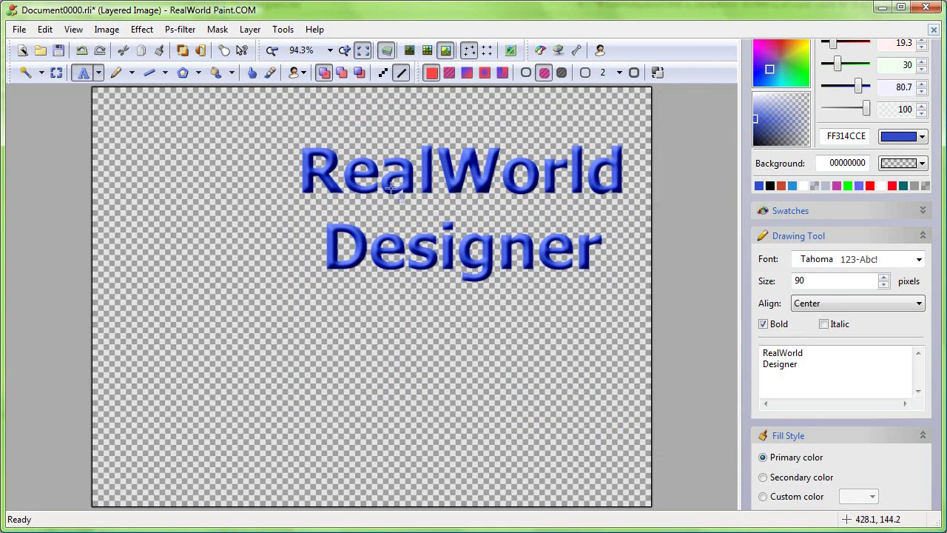
Add a Drop shadow to the title with shadow size 10 and density 100.
left_click(140, 29)
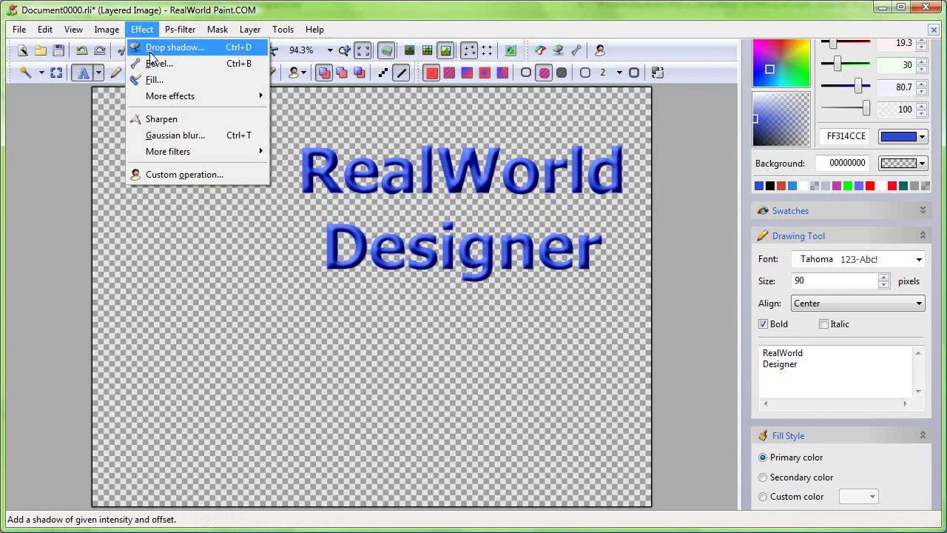
left_click(151, 48)
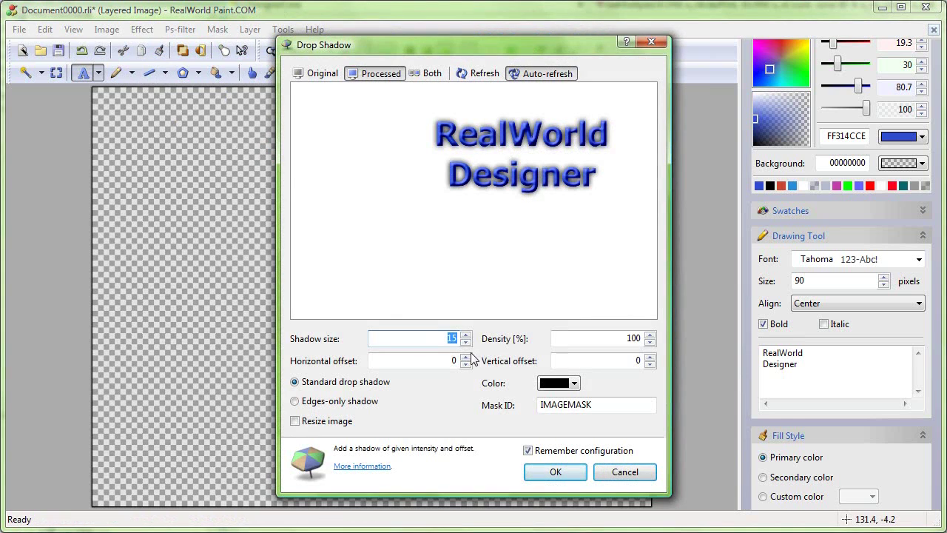
left_click(464, 342)
left_click(465, 342)
left_click(465, 342)
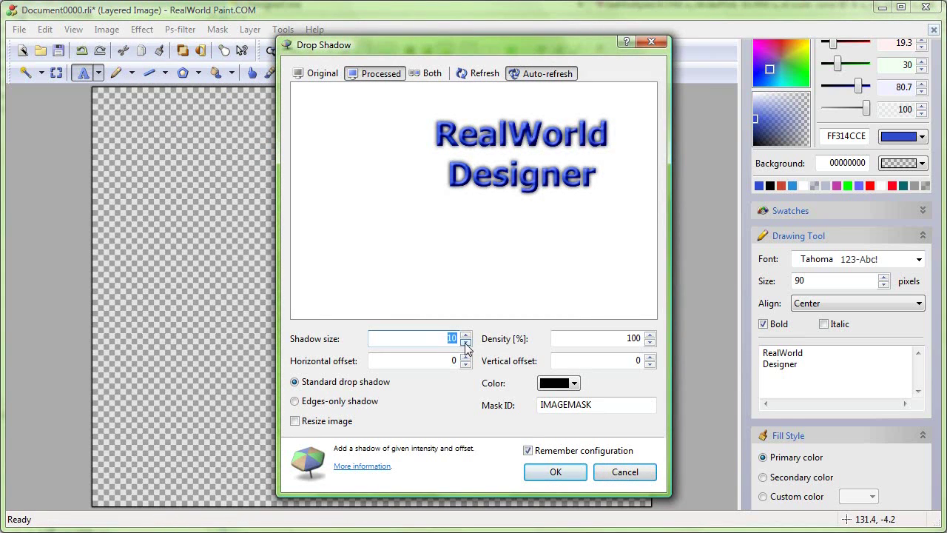
left_click(551, 469)
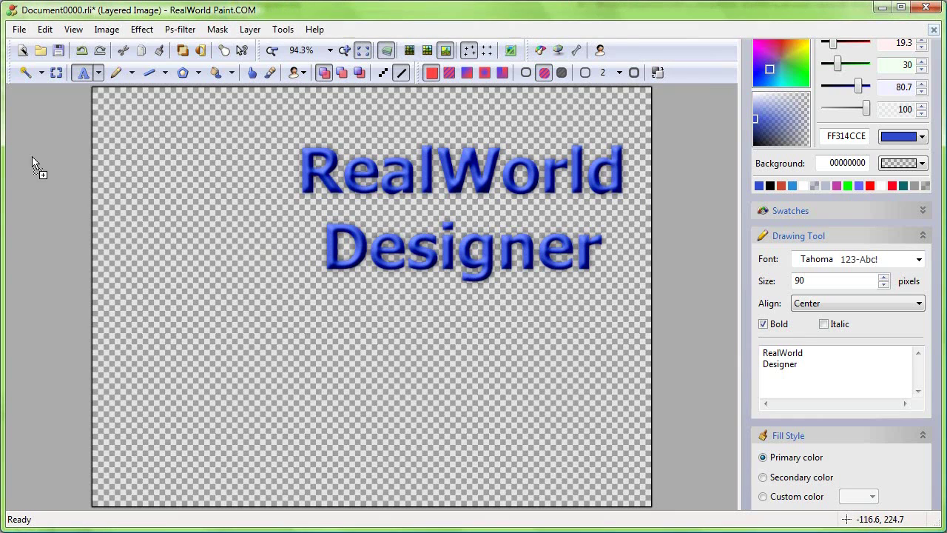
Drop the swirl logo image left of the title and expand the Layers panel.
left_click_drag(36, 170, 211, 199)
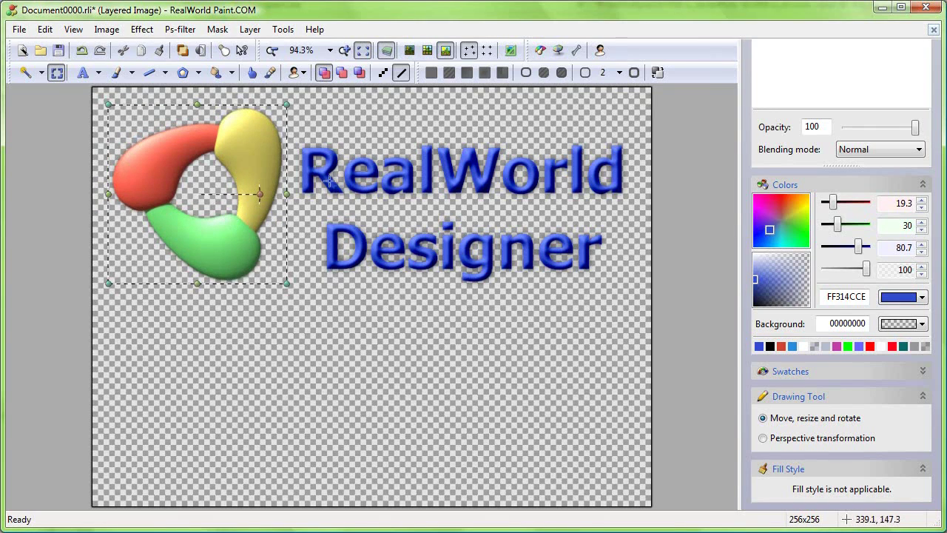
left_click(338, 239)
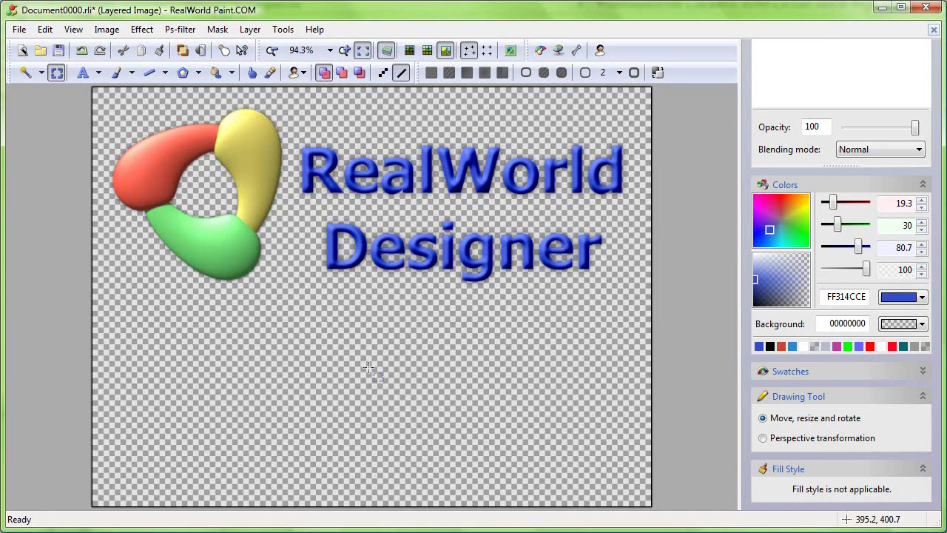
left_click_drag(743, 50, 750, 207)
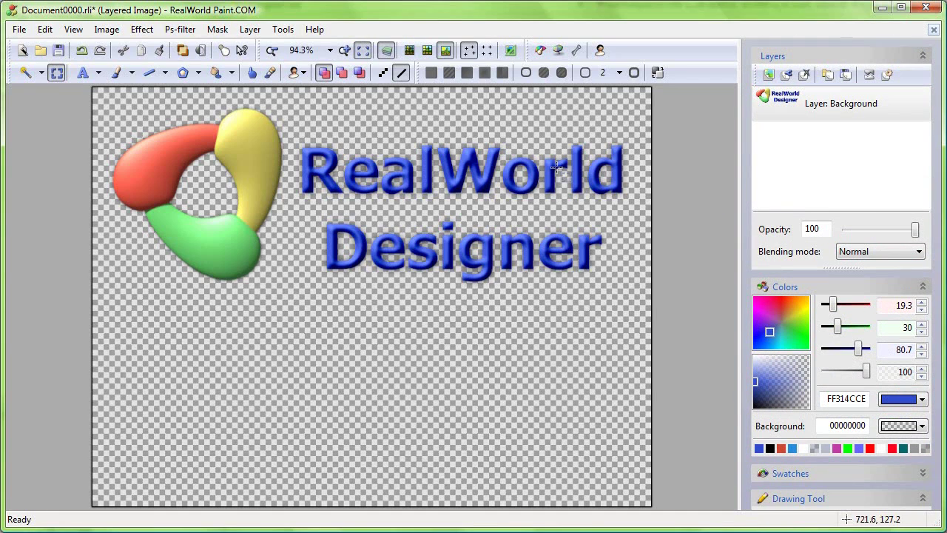
Duplicate the Background layer and flip the copy upside down.
right_click(777, 111)
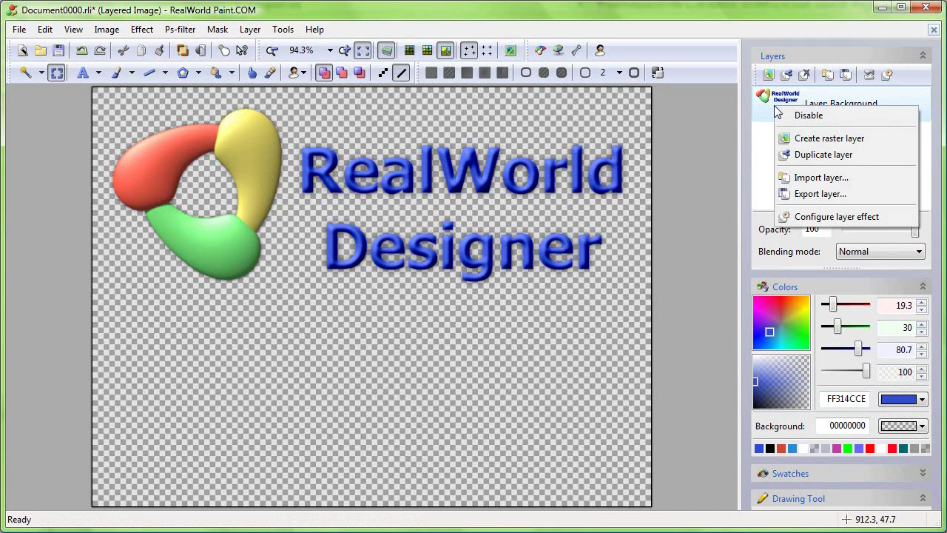
left_click(818, 155)
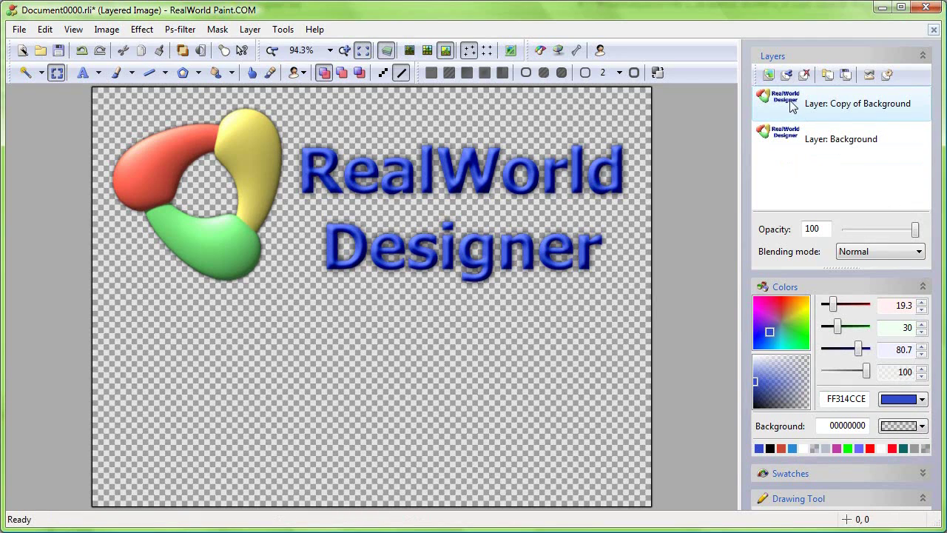
left_click(107, 30)
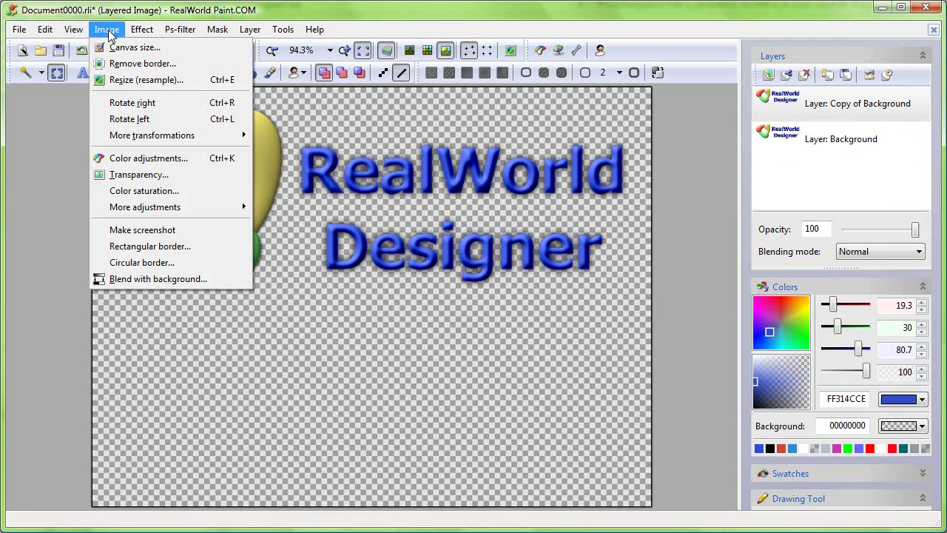
mouse_move(133, 135)
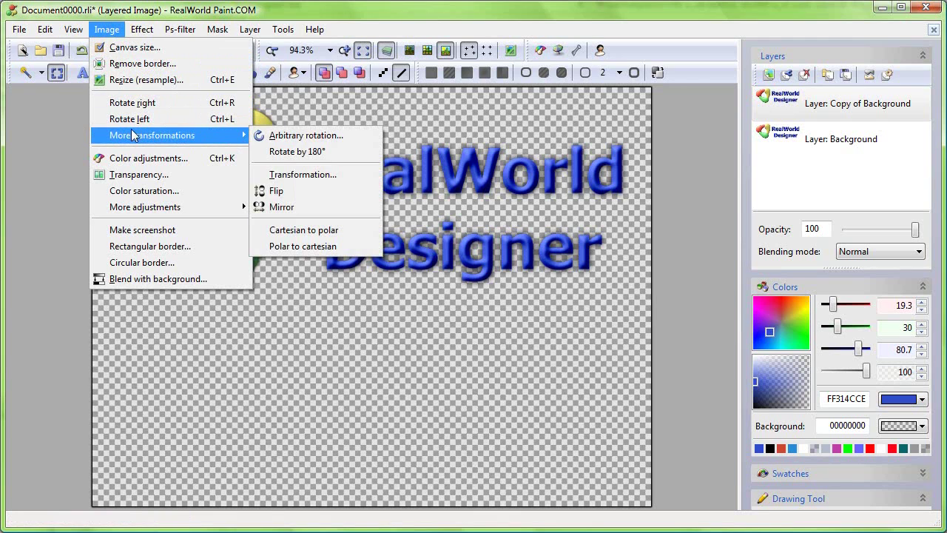
left_click(298, 193)
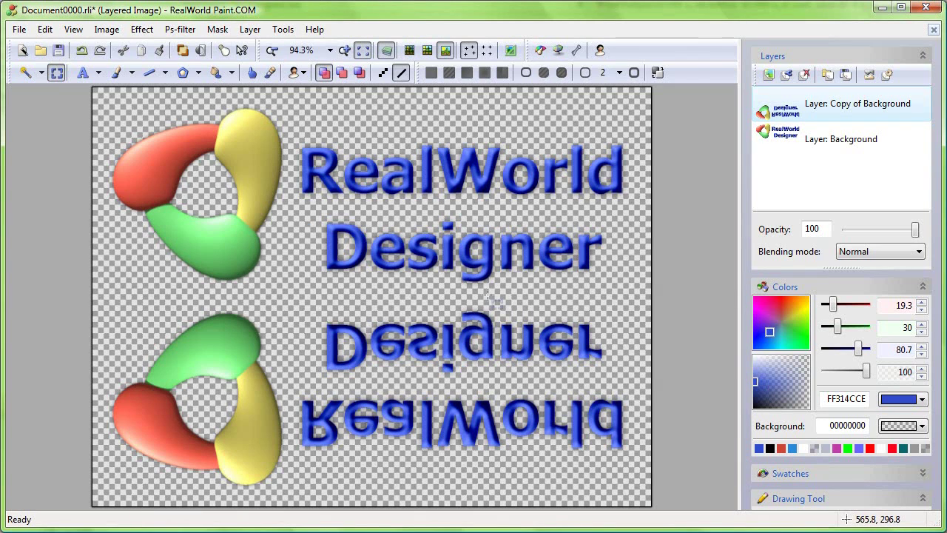
Select the flipped lower half, nudge it up two steps, and deselect.
left_click_drag(66, 293, 718, 504)
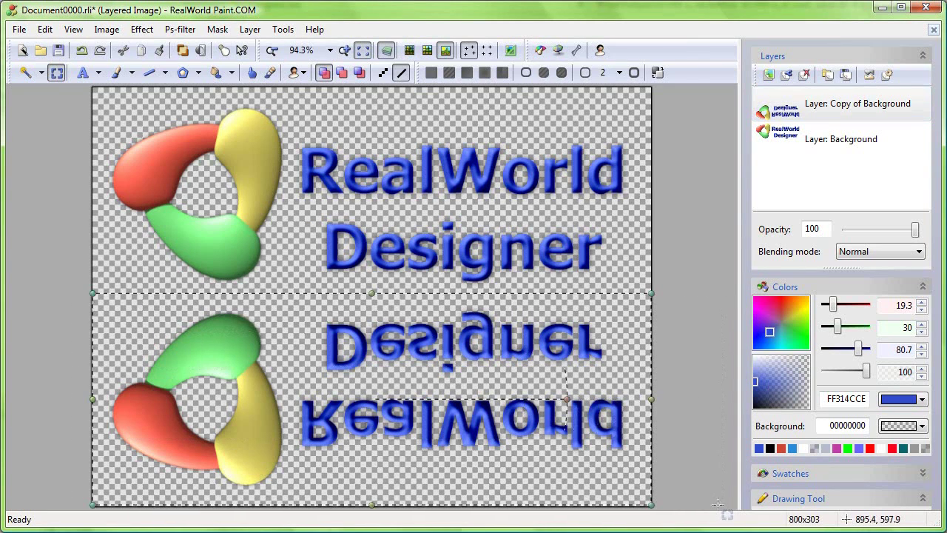
key("Up")
key("Up")
key("Up")
key("Up")
key("Up")
key("Up")
key("Up")
key("Up")
key("Up")
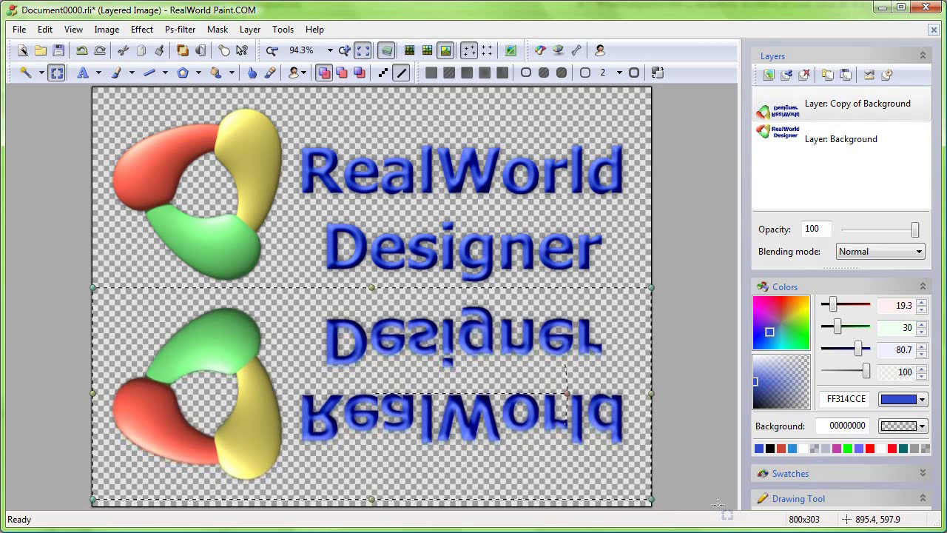
key("Up")
key("Up")
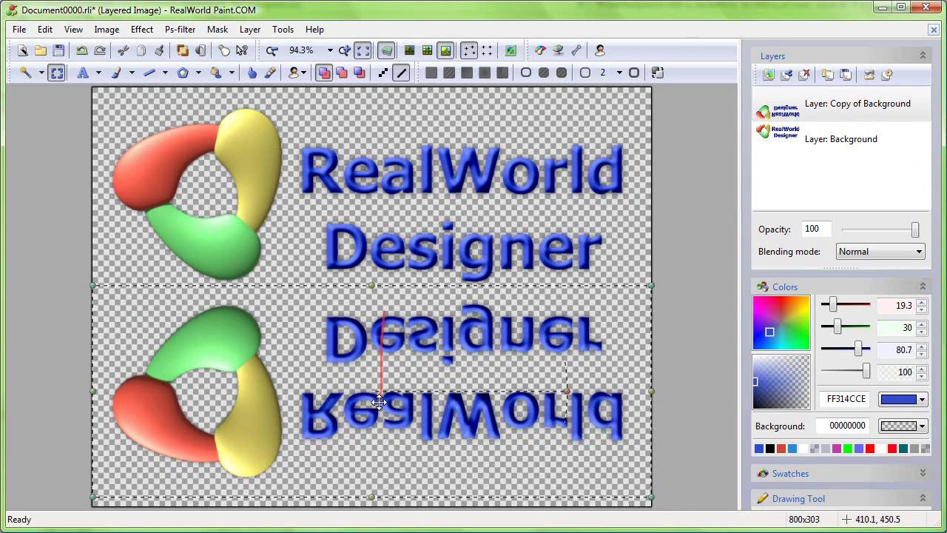
key("ctrl+d")
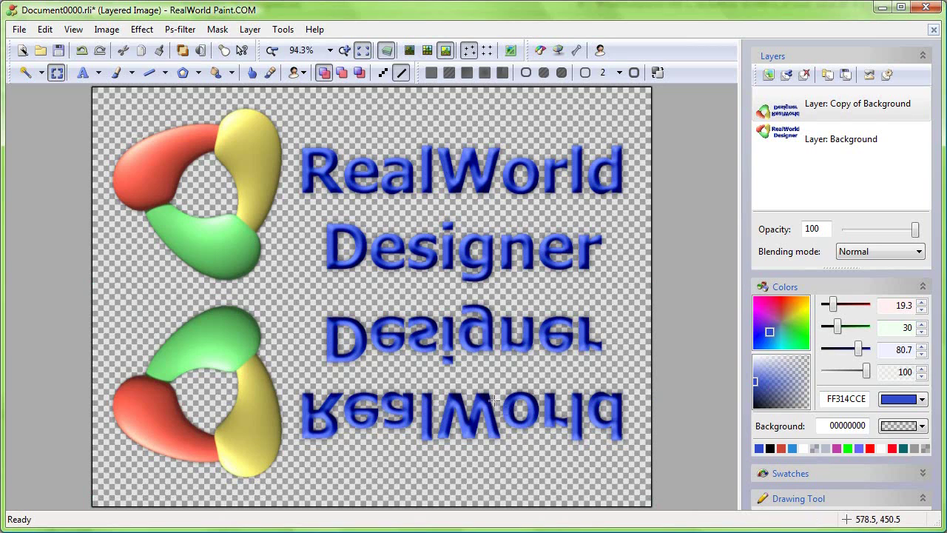
Apply the Fade away preset as a vertical gradient across the reflection.
left_click(297, 77)
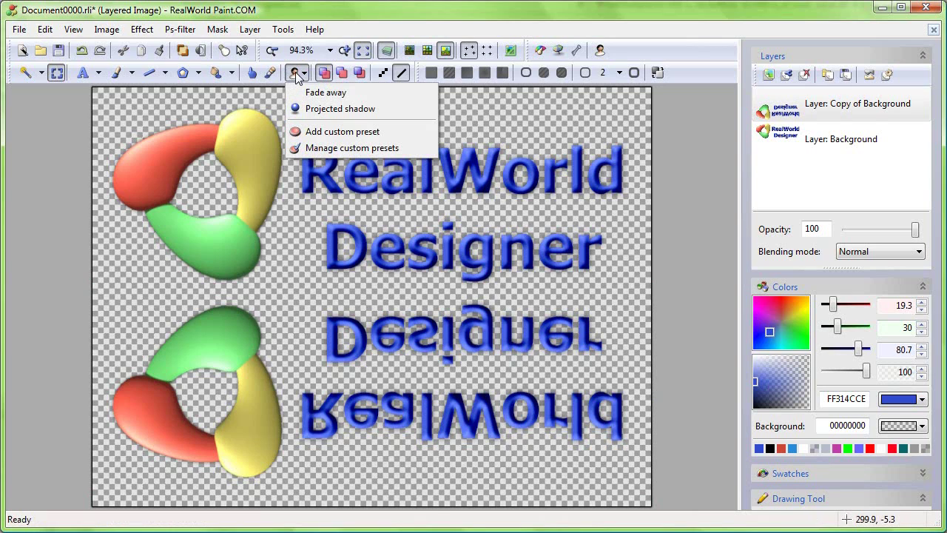
left_click(306, 93)
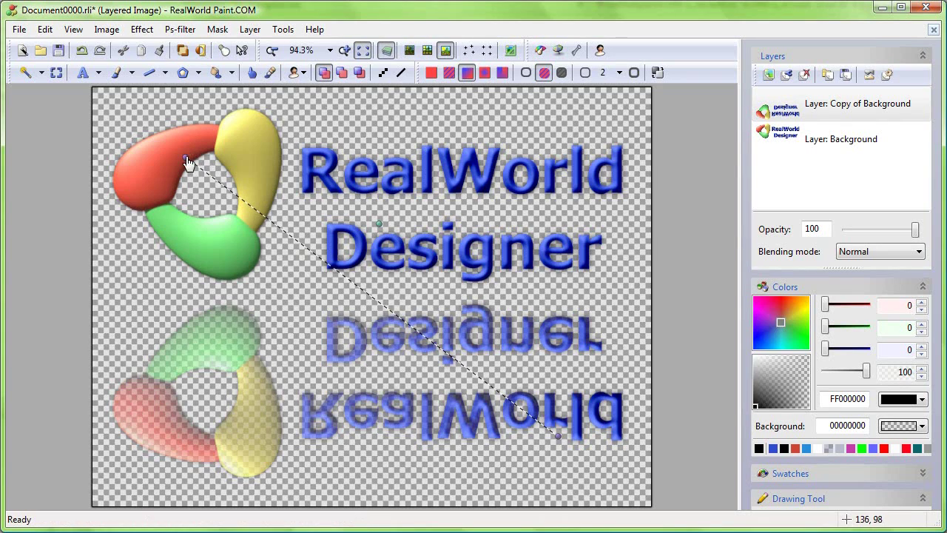
left_click_drag(186, 159, 341, 445)
left_click_drag(558, 436, 336, 91)
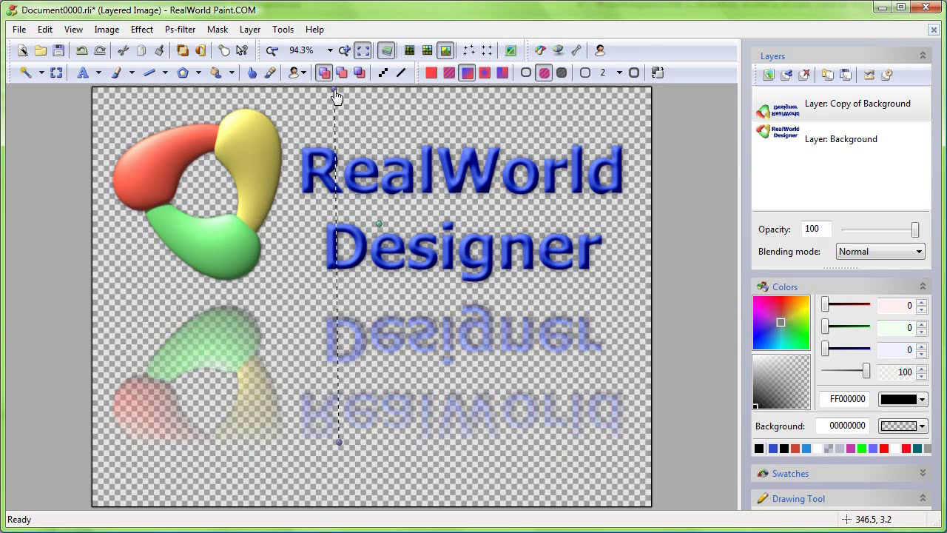
left_click_drag(337, 96, 334, 9)
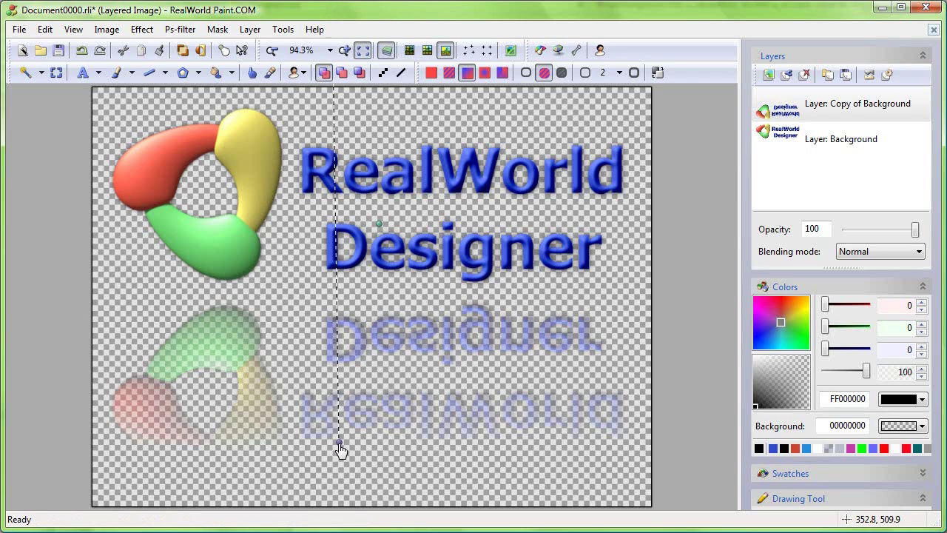
left_click_drag(340, 449, 342, 466)
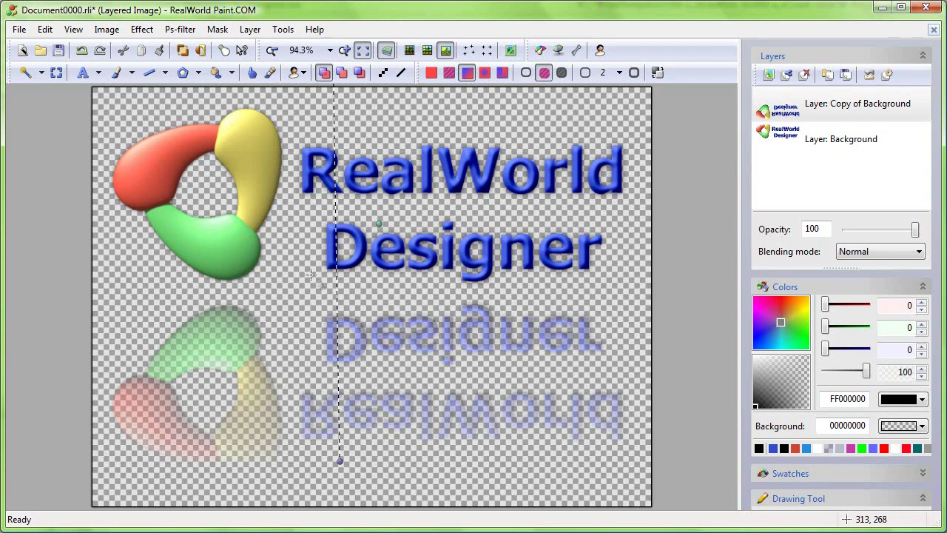
mouse_move(311, 277)
left_mouse_down()
mouse_move(311, 388)
mouse_move(409, 395)
left_mouse_up()
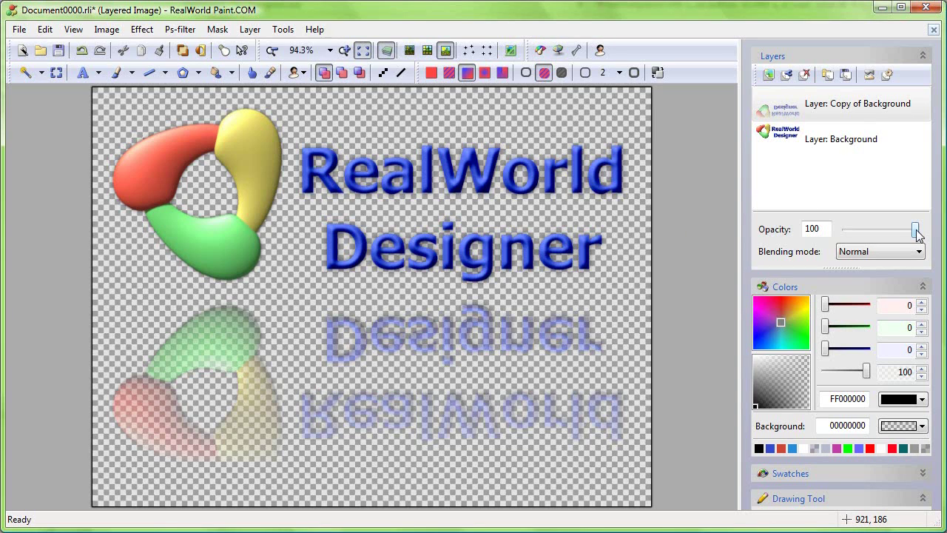
mouse_move(916, 232)
left_mouse_down()
mouse_move(841, 235)
mouse_move(930, 239)
left_mouse_up()
Apply a Gaussian blur with radius 22 to the faded reflection.
left_click(141, 30)
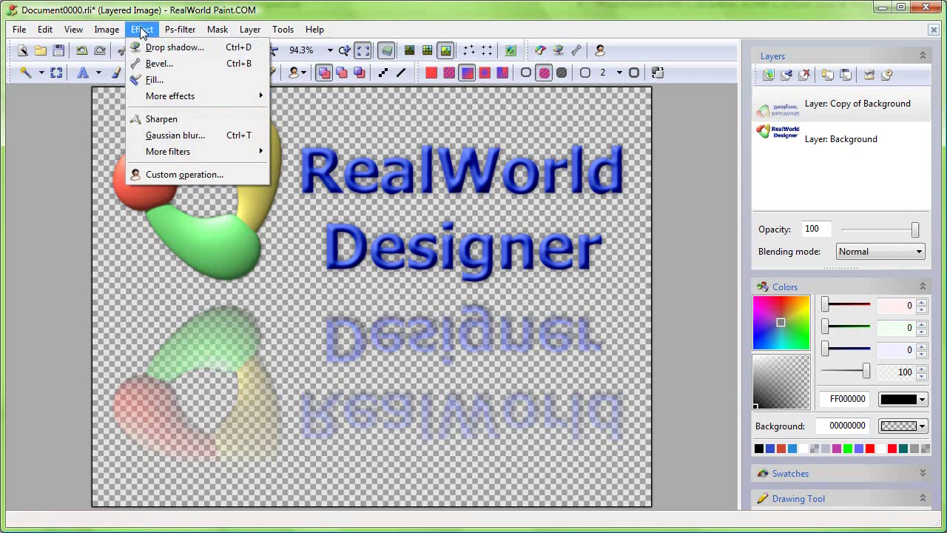
left_click(163, 137)
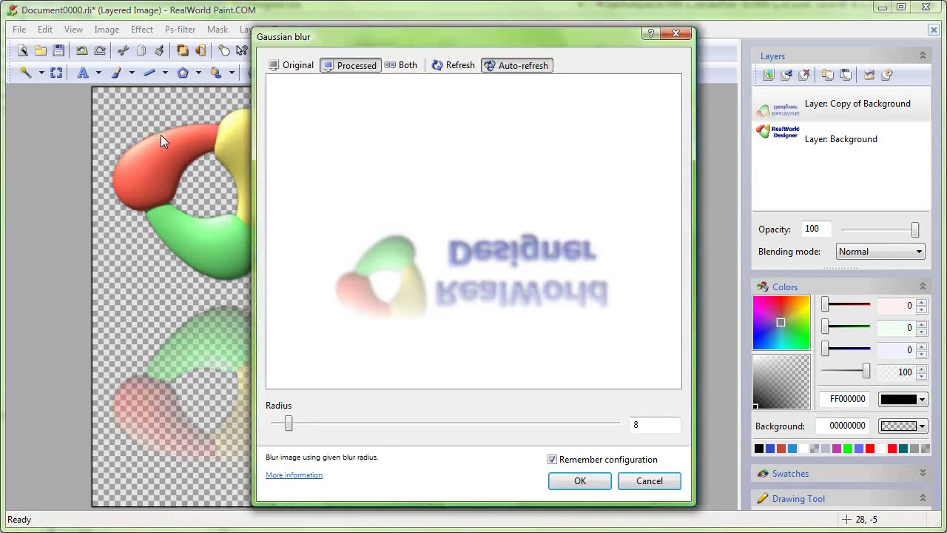
left_click_drag(289, 424, 314, 428)
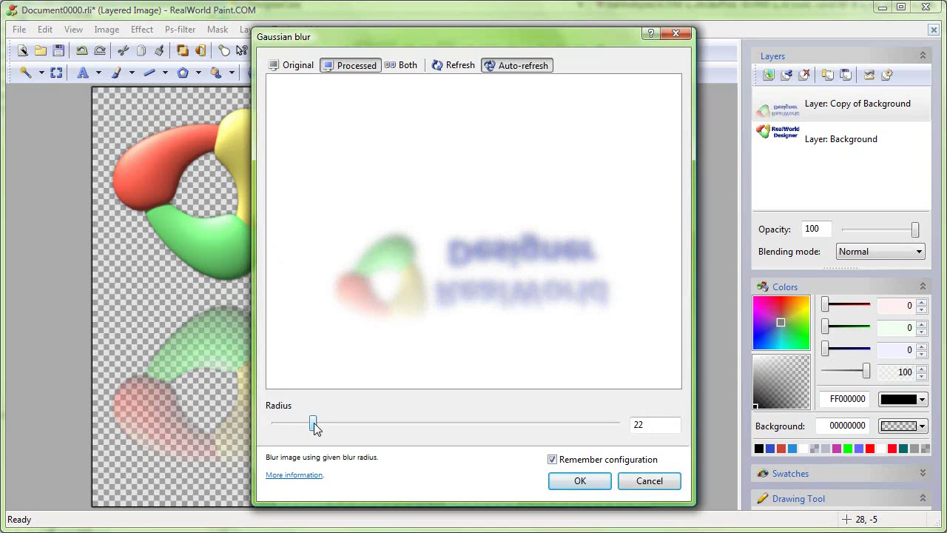
left_click(578, 481)
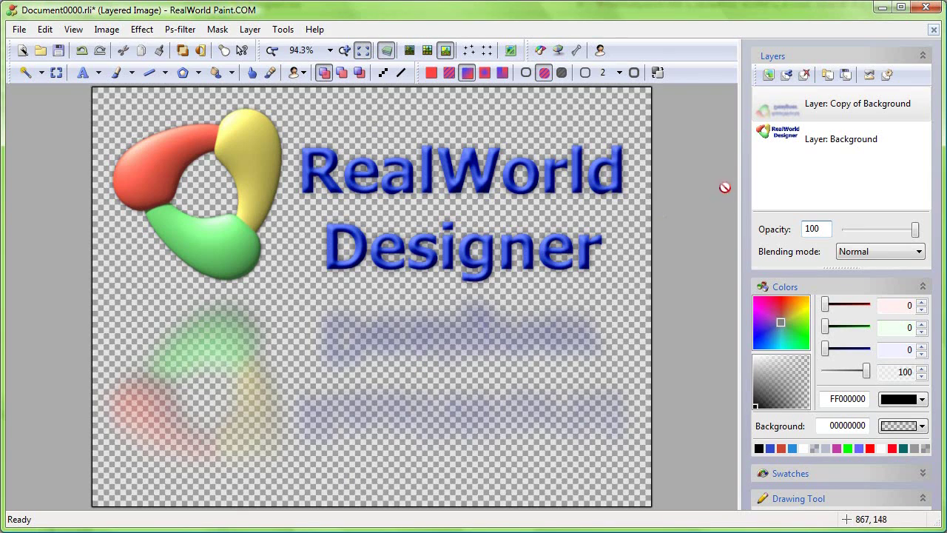
On the Background layer, cast a projected shadow plane upward from the logo's base.
left_click(773, 132)
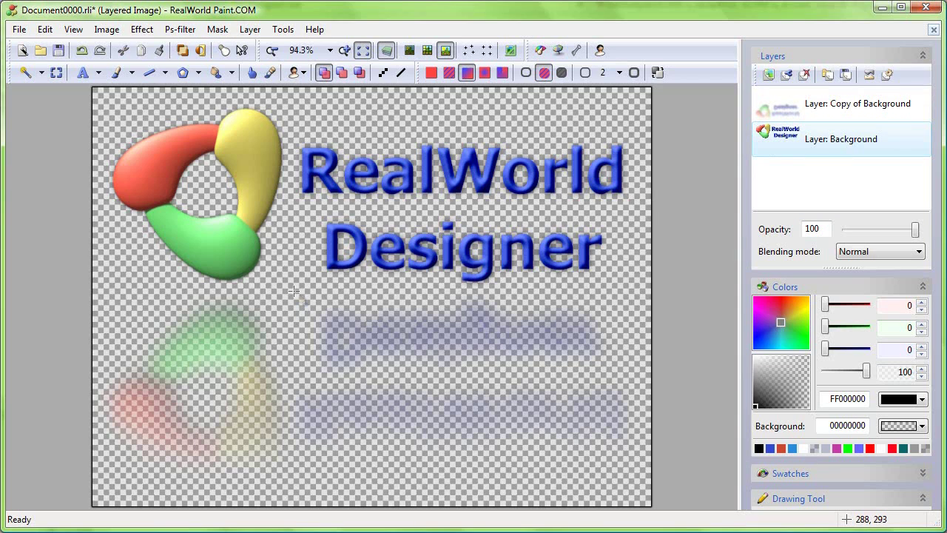
left_click(304, 72)
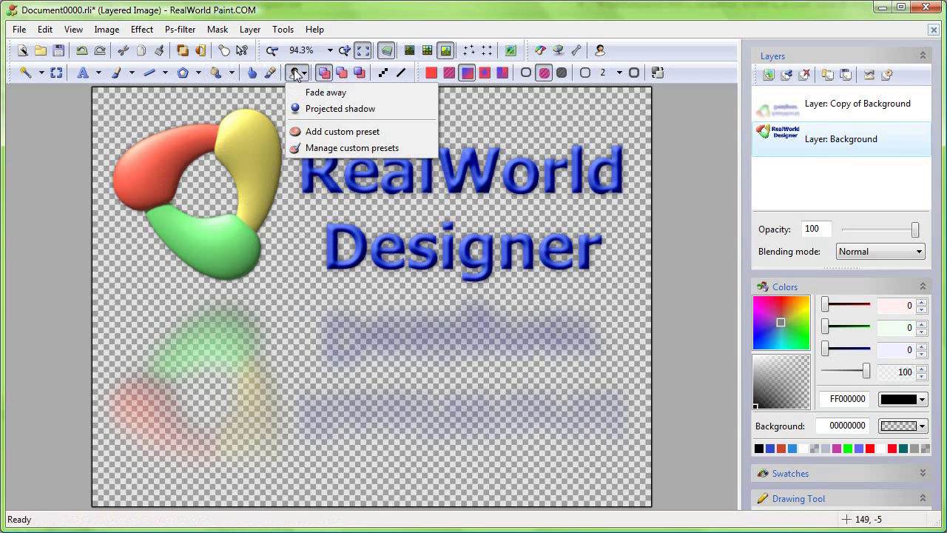
left_click(320, 117)
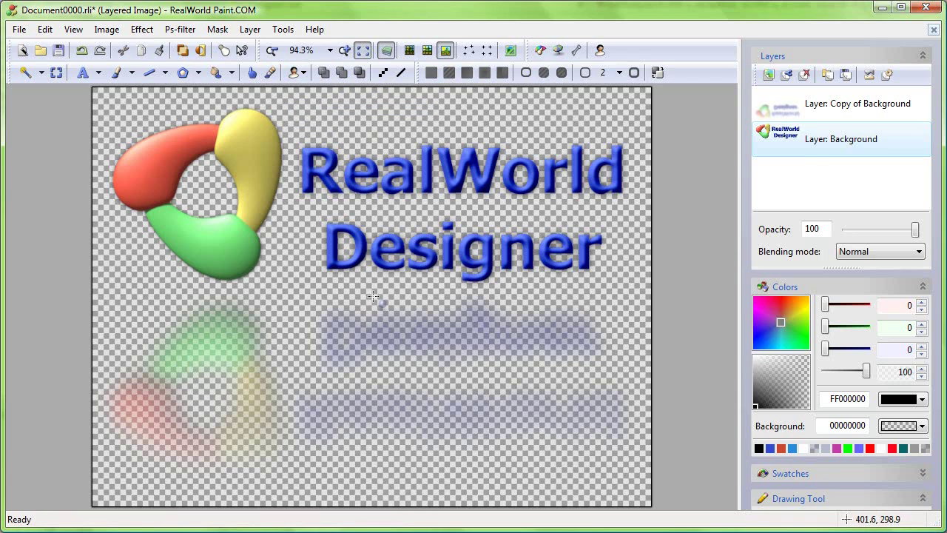
left_click_drag(373, 297, 386, 195)
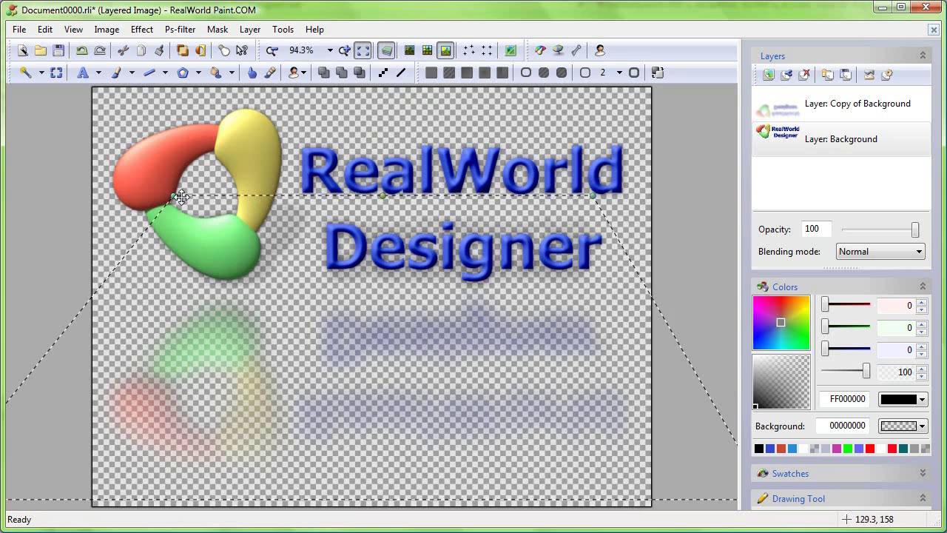
Widen the shadow plane's left and right corners and shift it slightly upward.
mouse_move(175, 202)
left_mouse_down()
mouse_move(162, 207)
mouse_move(160, 197)
left_mouse_up()
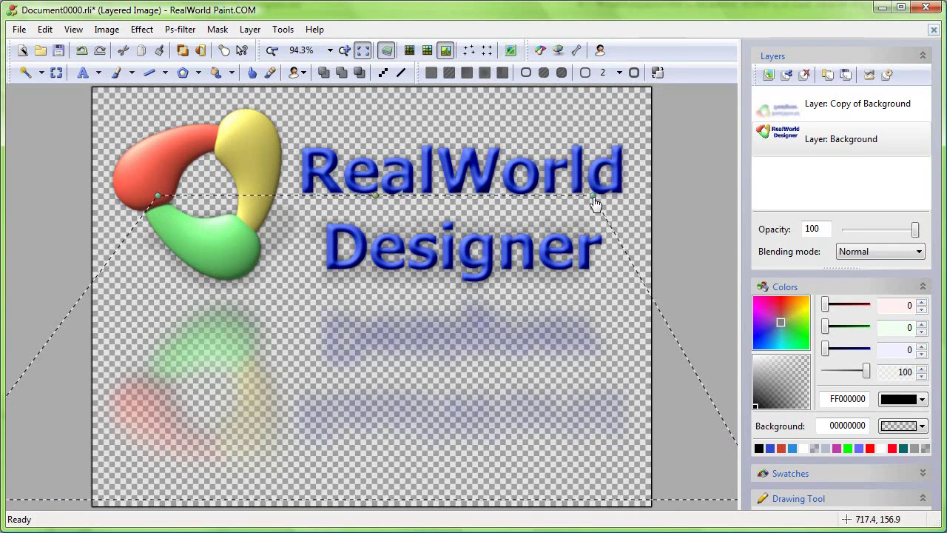
left_click_drag(604, 197, 618, 199)
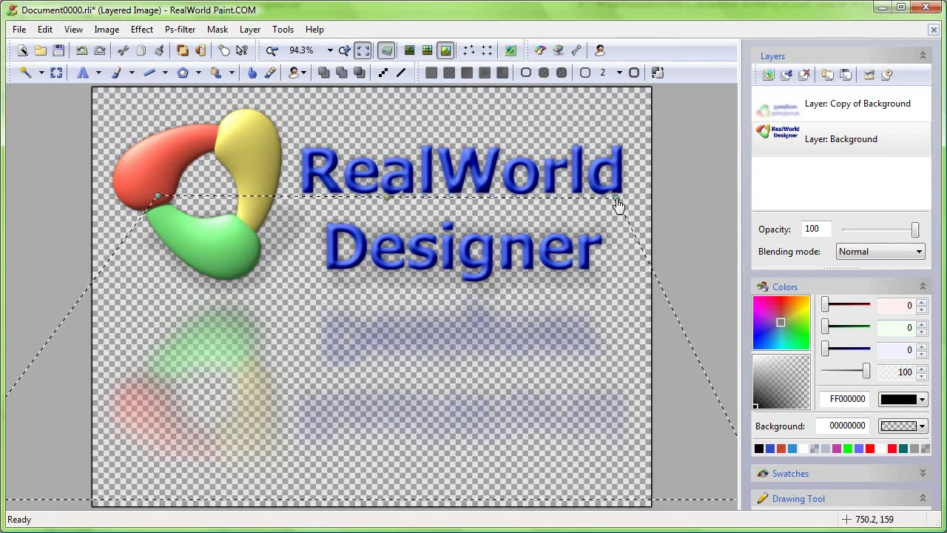
left_click_drag(396, 278, 395, 272)
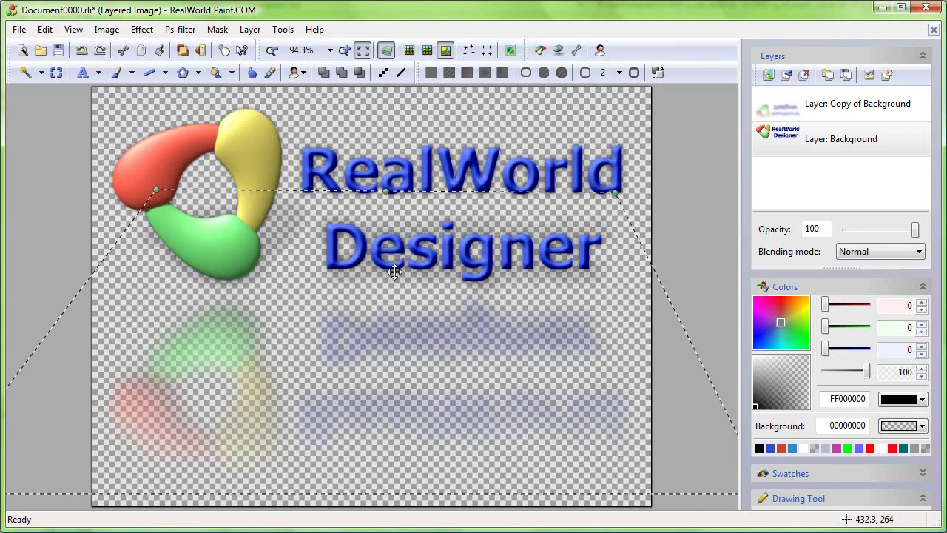
Set shadow far density to 60, near density to 90, and make it fully soft.
scroll(745, 479, "down", 5)
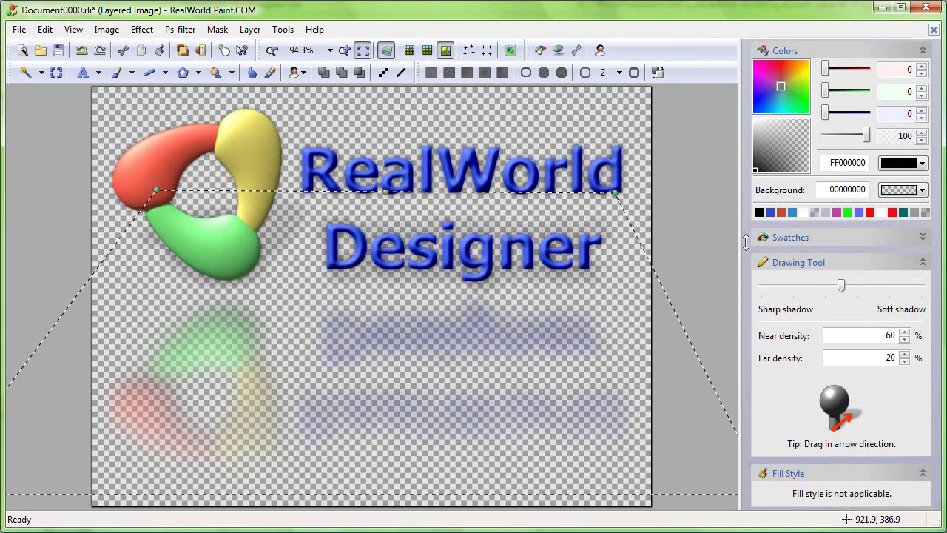
double_click(880, 353)
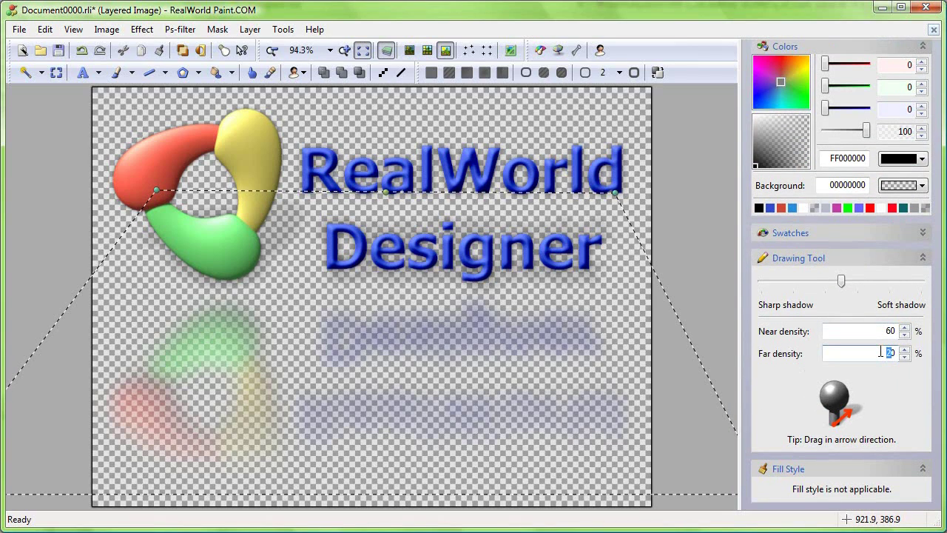
type("60")
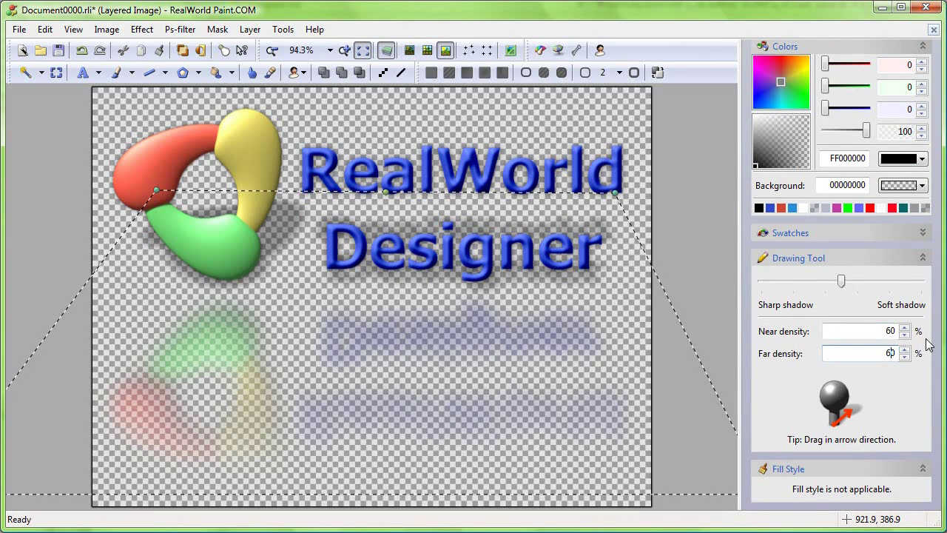
double_click(885, 330)
type("90")
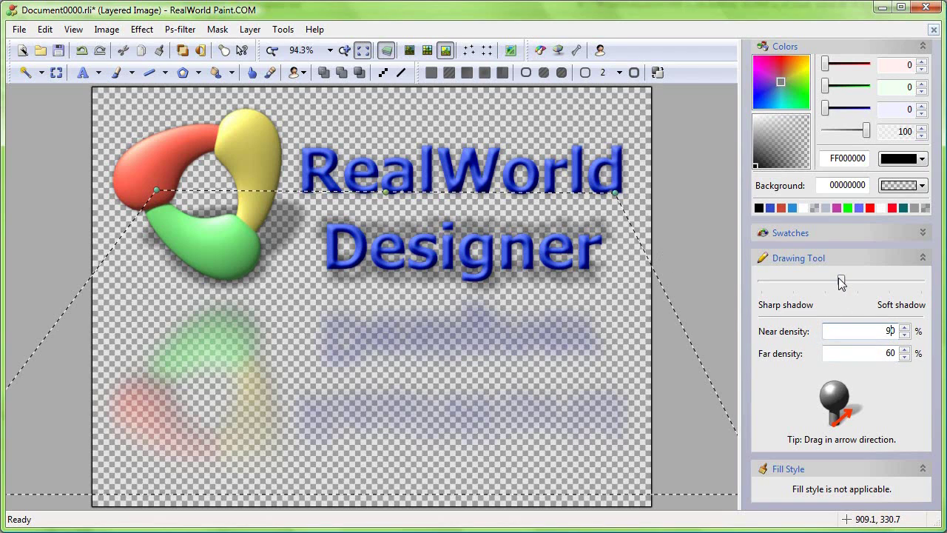
left_click_drag(841, 283, 920, 282)
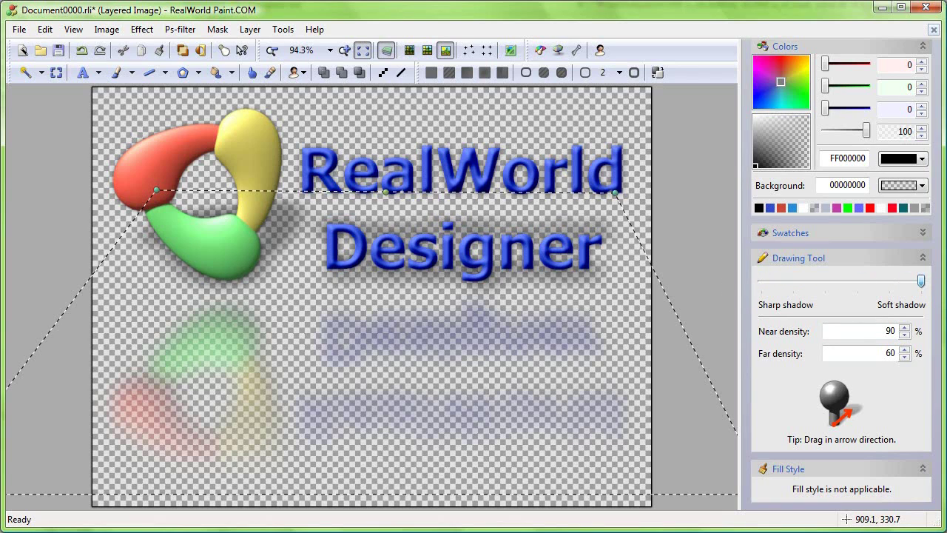
Pull the shadow's corners further outward, shift it slightly left, and apply it.
left_click_drag(369, 288, 367, 289)
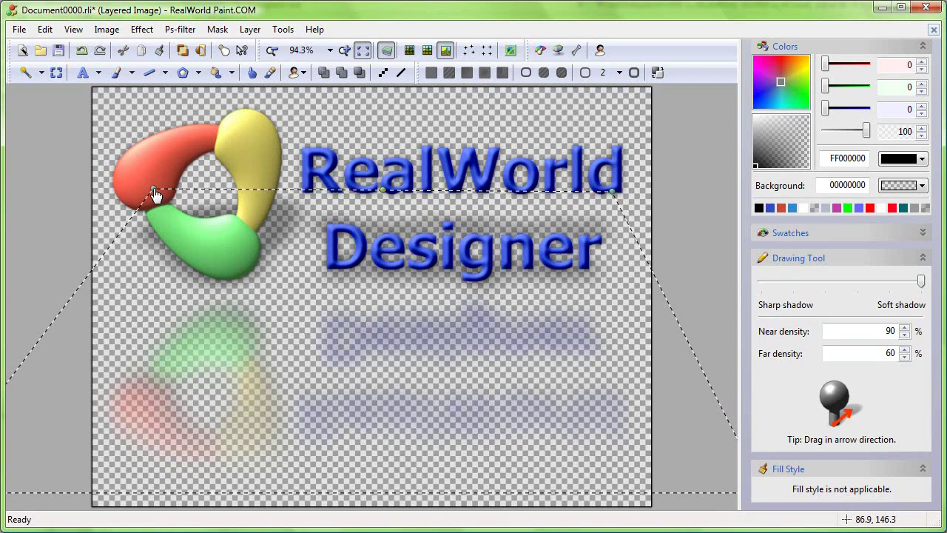
left_click_drag(153, 193, 143, 190)
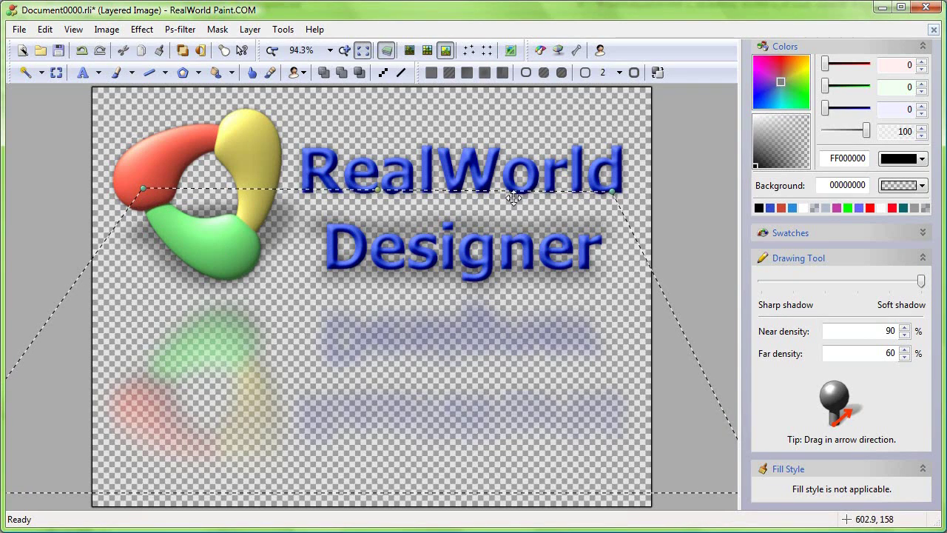
left_click_drag(616, 197, 635, 196)
left_click_drag(418, 287, 372, 289)
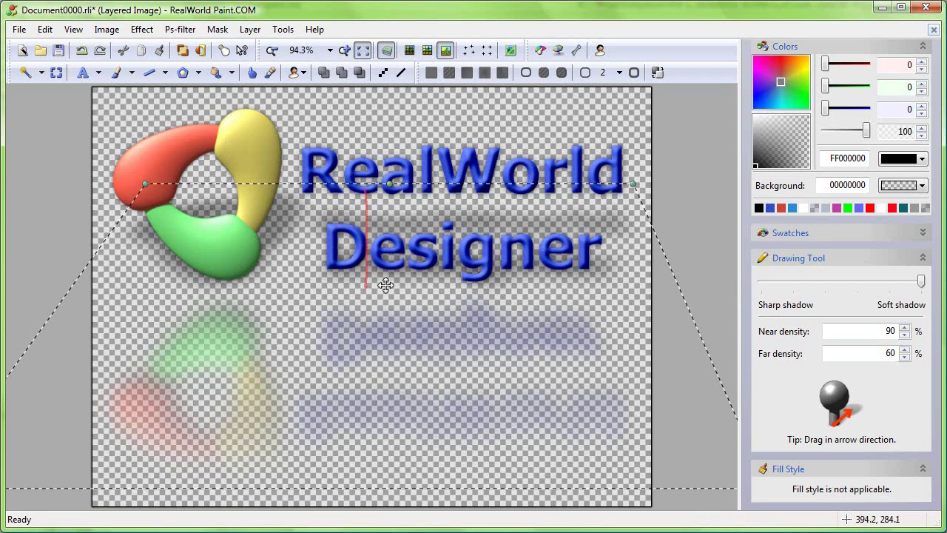
key("Return")
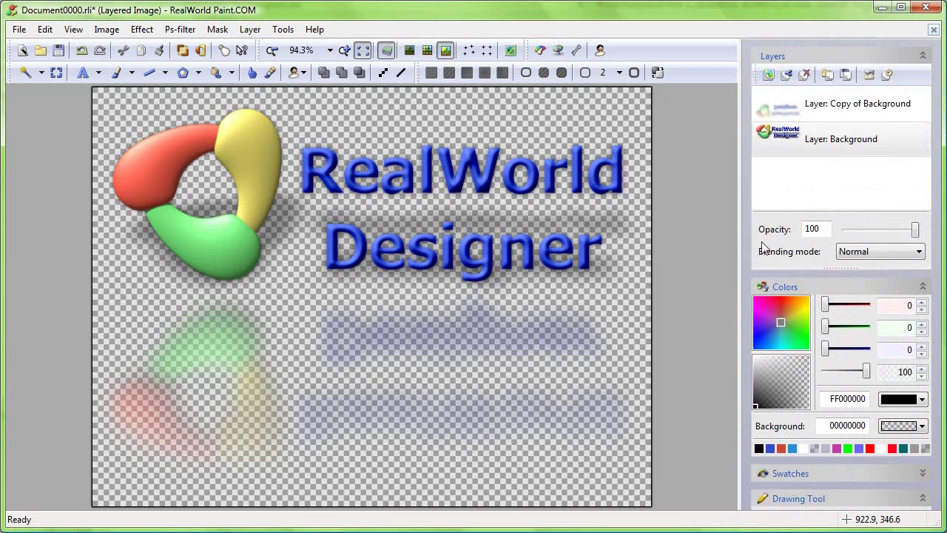
Flatten both layers into one Merged layer and select the Transform tool.
left_click(871, 74)
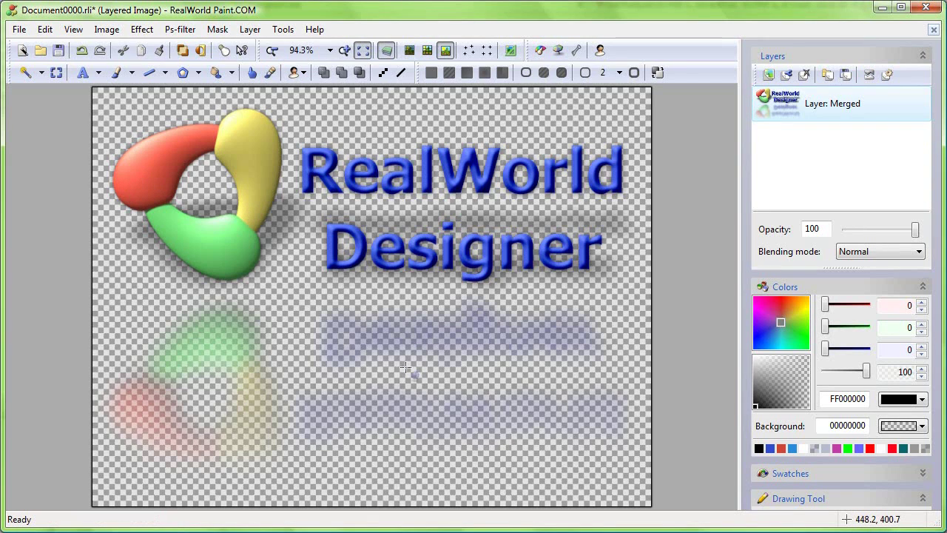
left_click(56, 72)
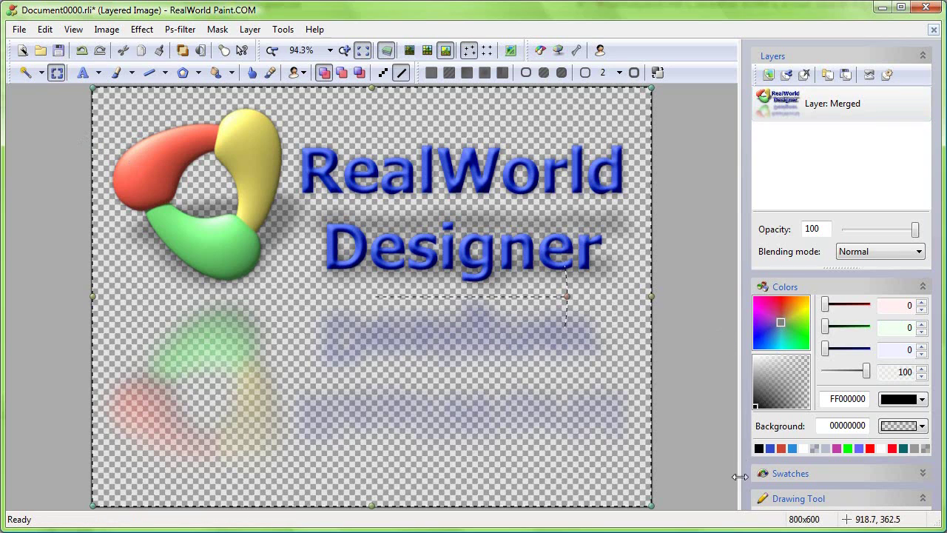
left_click(761, 438)
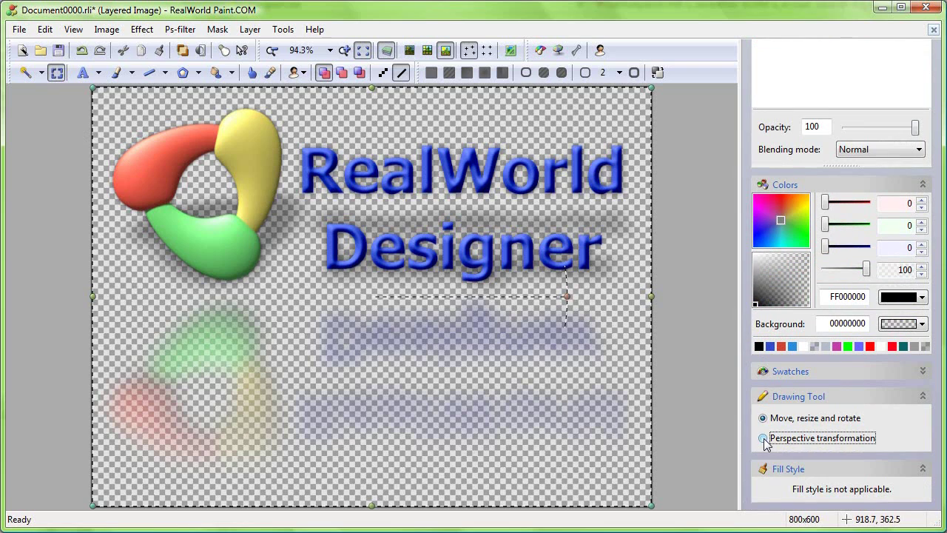
left_click_drag(654, 511, 611, 443)
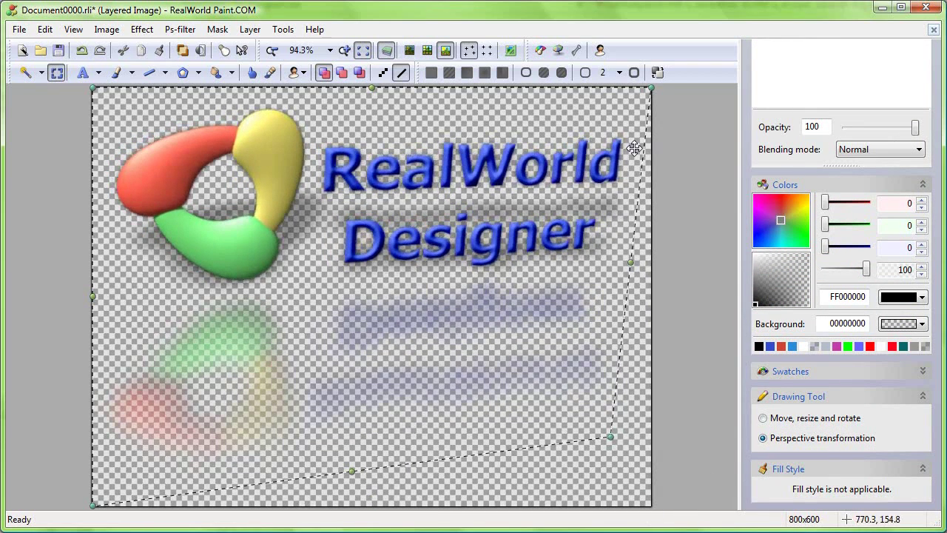
left_click_drag(651, 89, 603, 124)
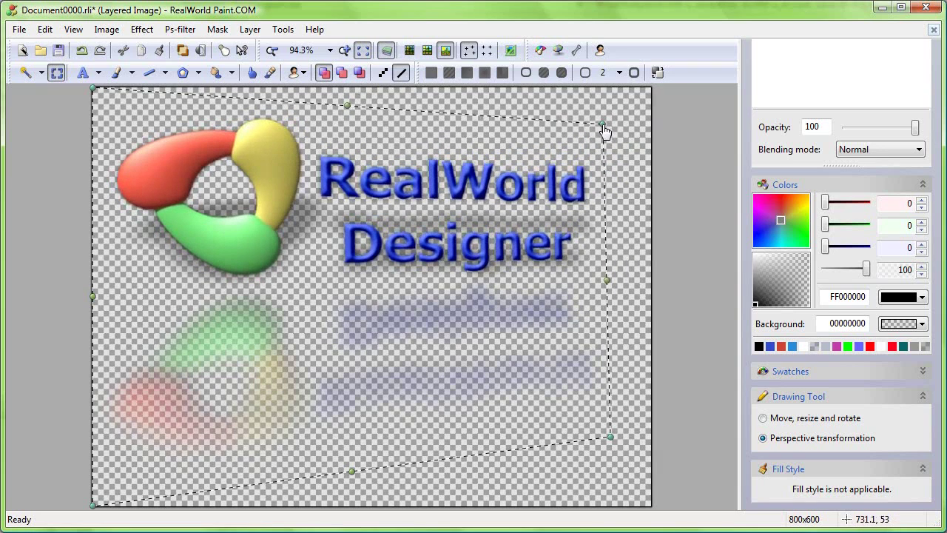
left_click_drag(102, 93, 146, 94)
left_click_drag(93, 506, 158, 490)
left_click_drag(147, 91, 157, 87)
left_click_drag(156, 485, 162, 512)
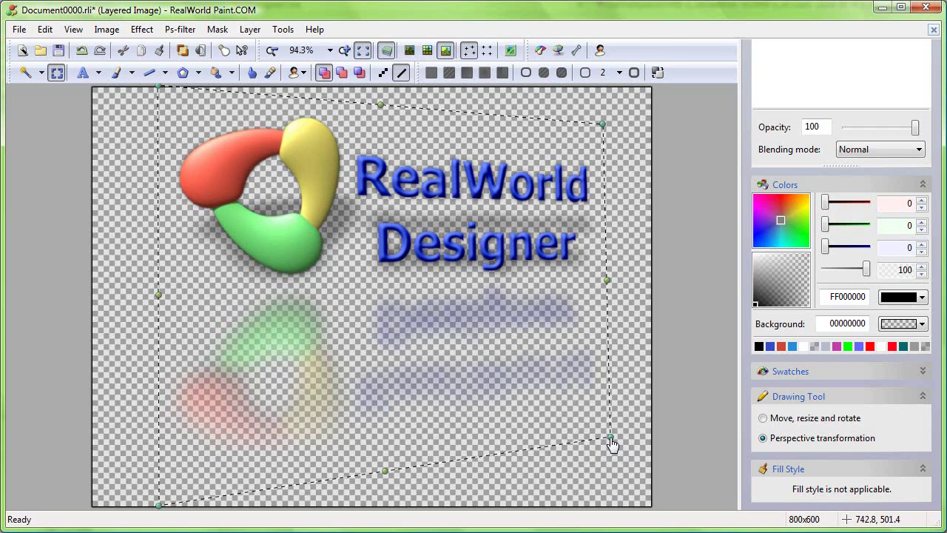
left_click_drag(610, 437, 589, 425)
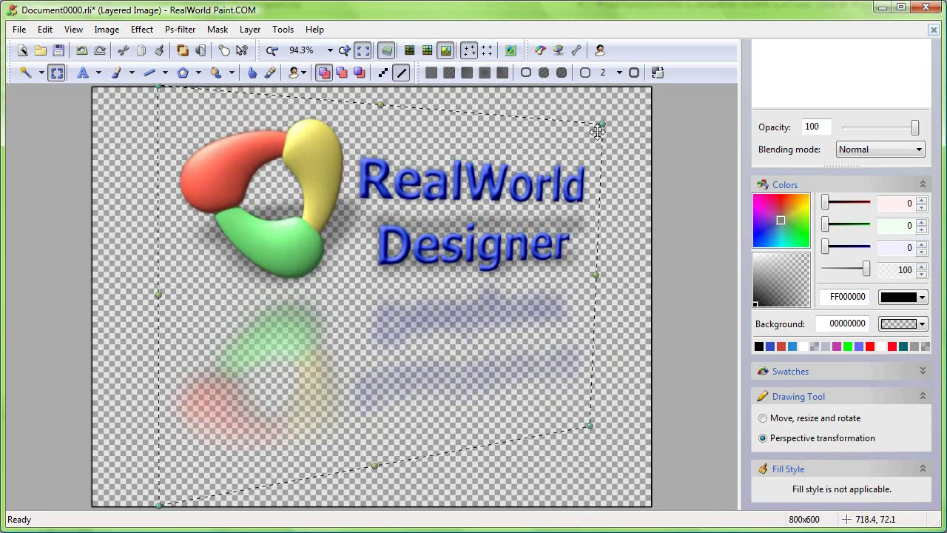
left_click_drag(603, 129, 592, 150)
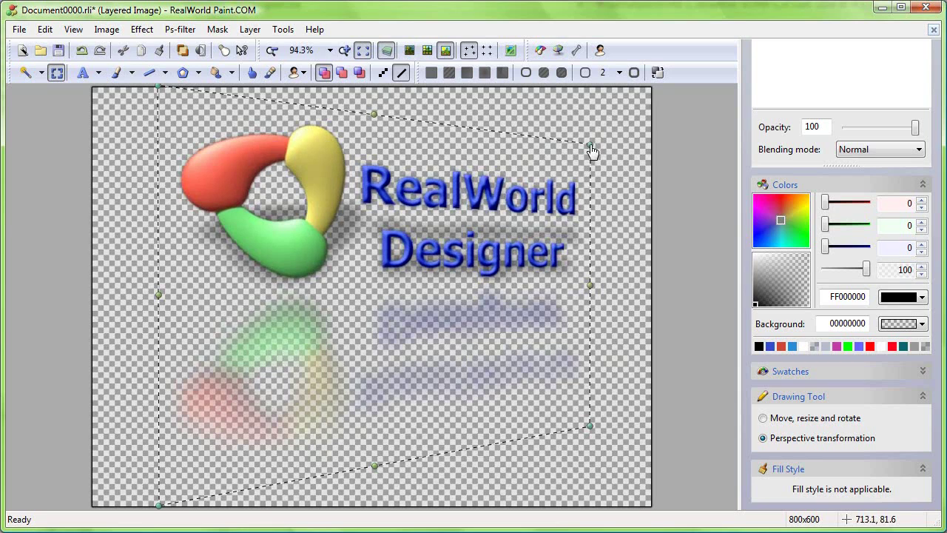
double_click(492, 302)
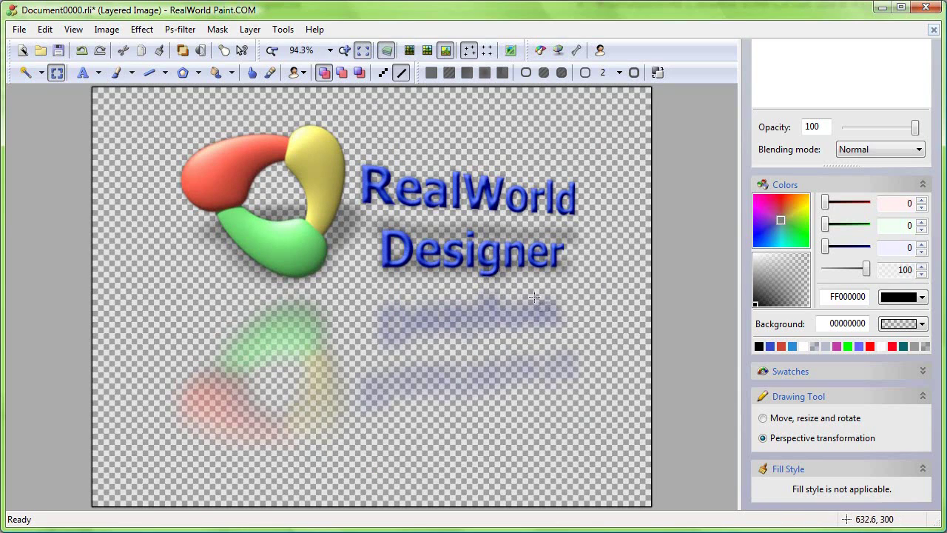
key("ctrl+z")
Blend the image onto a white background with Image > Blend with background.
left_click(107, 30)
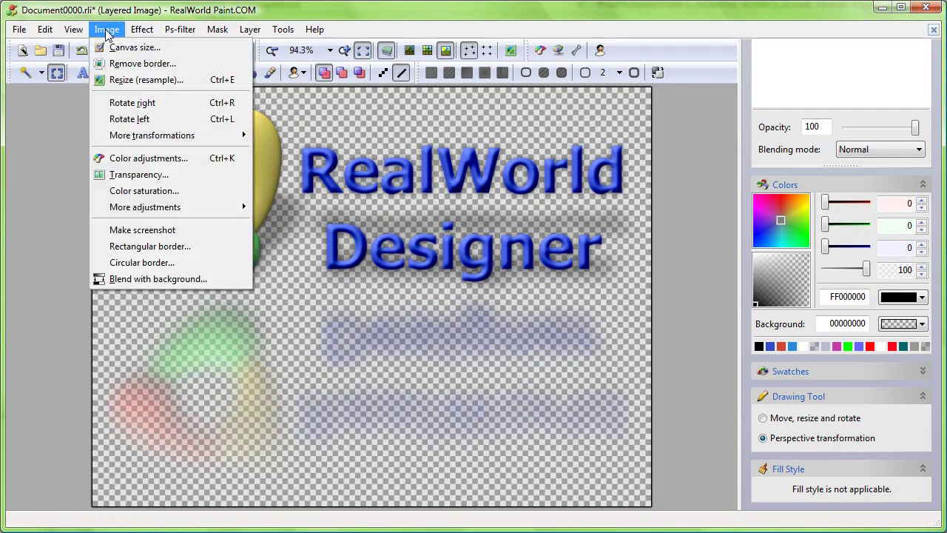
left_click(137, 279)
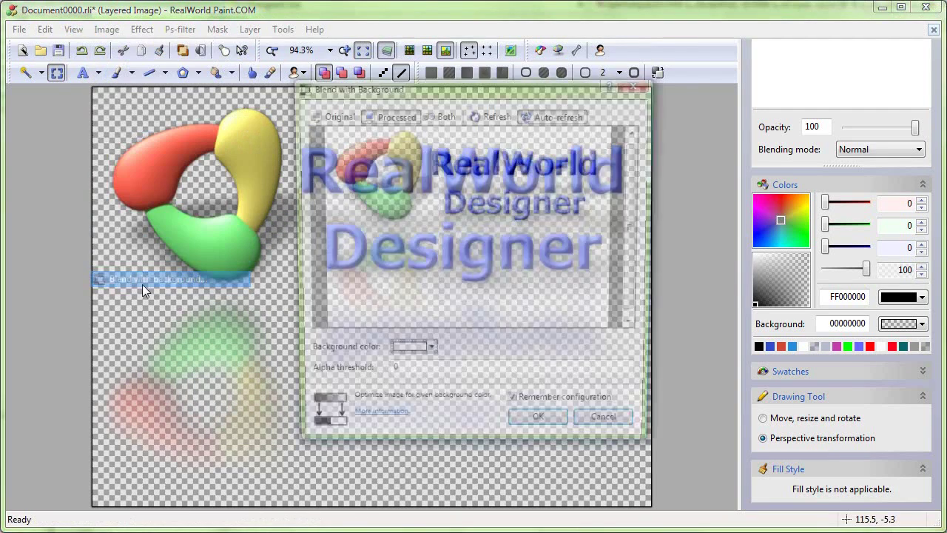
left_click(541, 429)
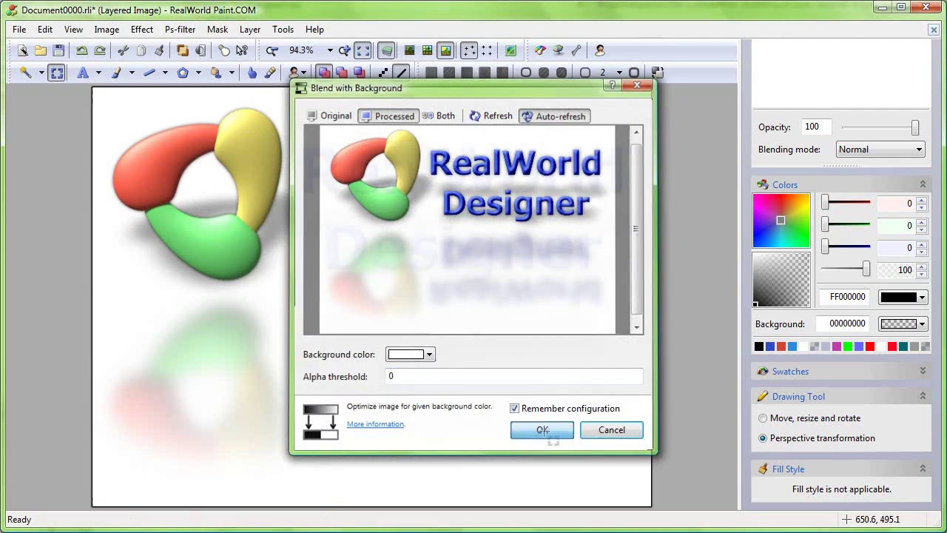